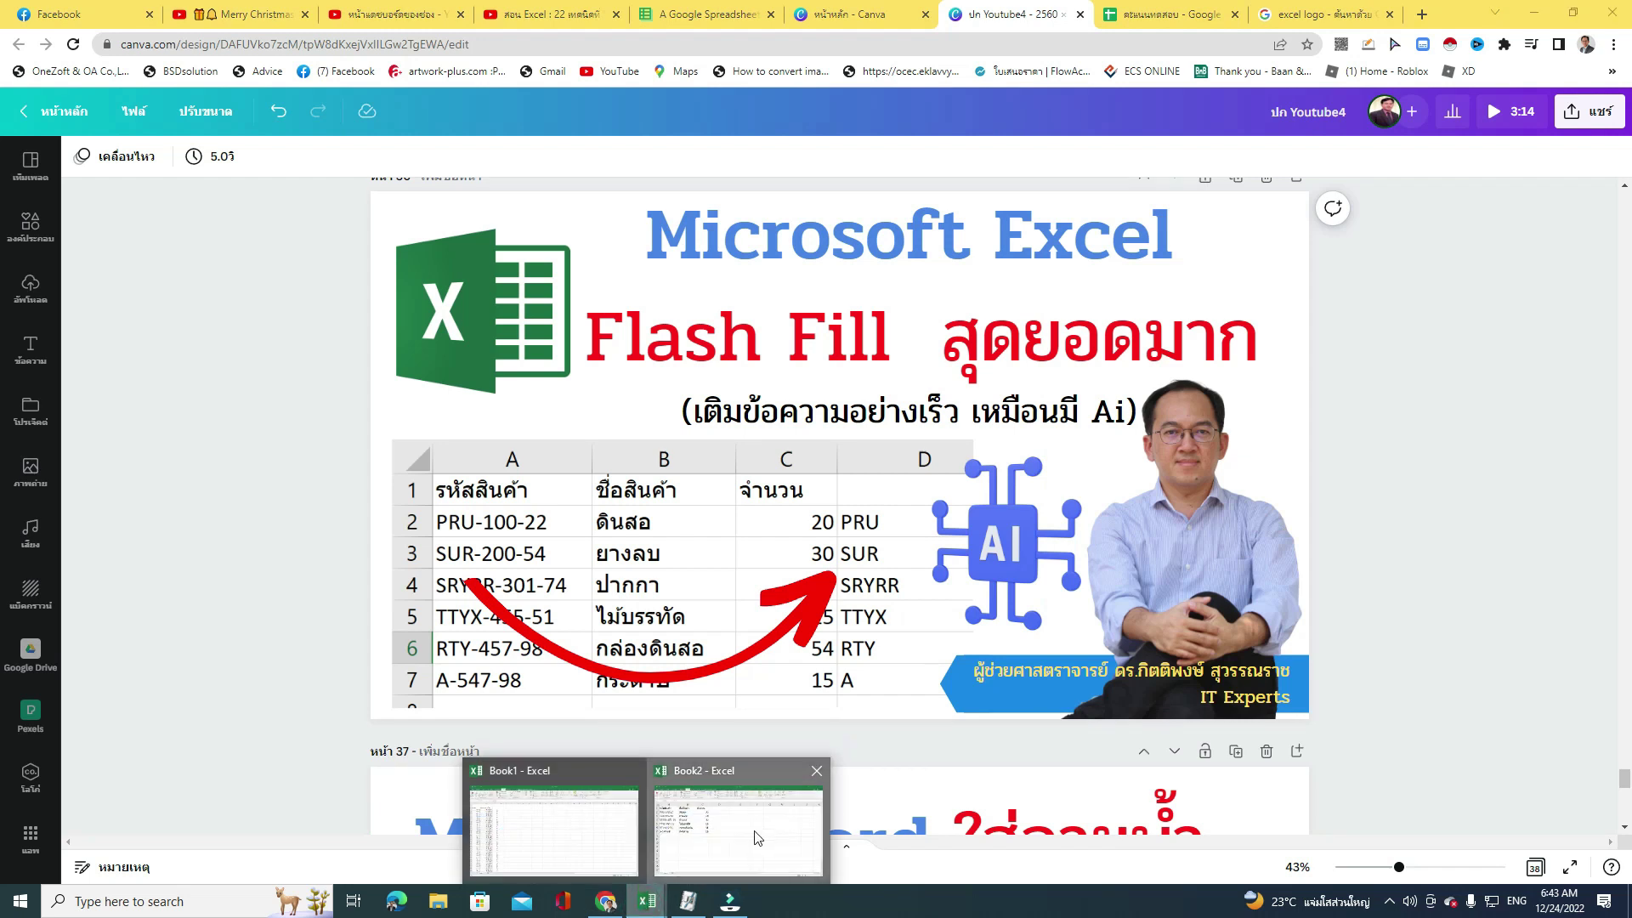
# Step: Switch from Canva to the Book2 Excel workbook with the product table
pyautogui.click(755, 831)
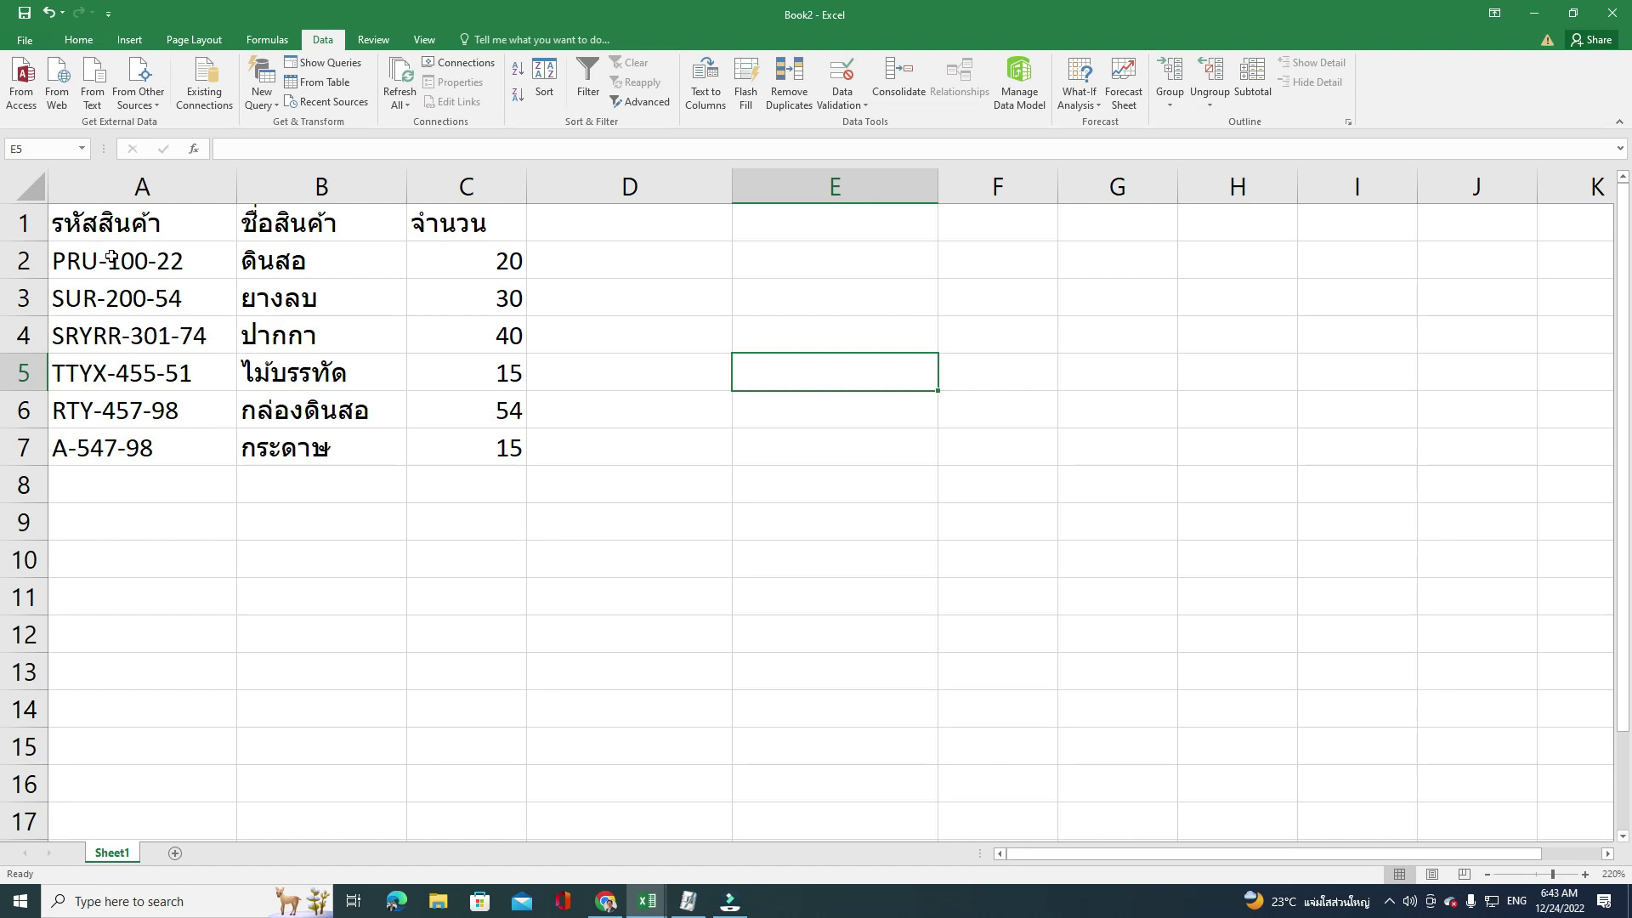
pyautogui.moveTo(103, 226)
pyautogui.mouseDown()
pyautogui.moveTo(480, 434)
pyautogui.moveTo(486, 464)
pyautogui.mouseUp()
pyautogui.click(570, 550)
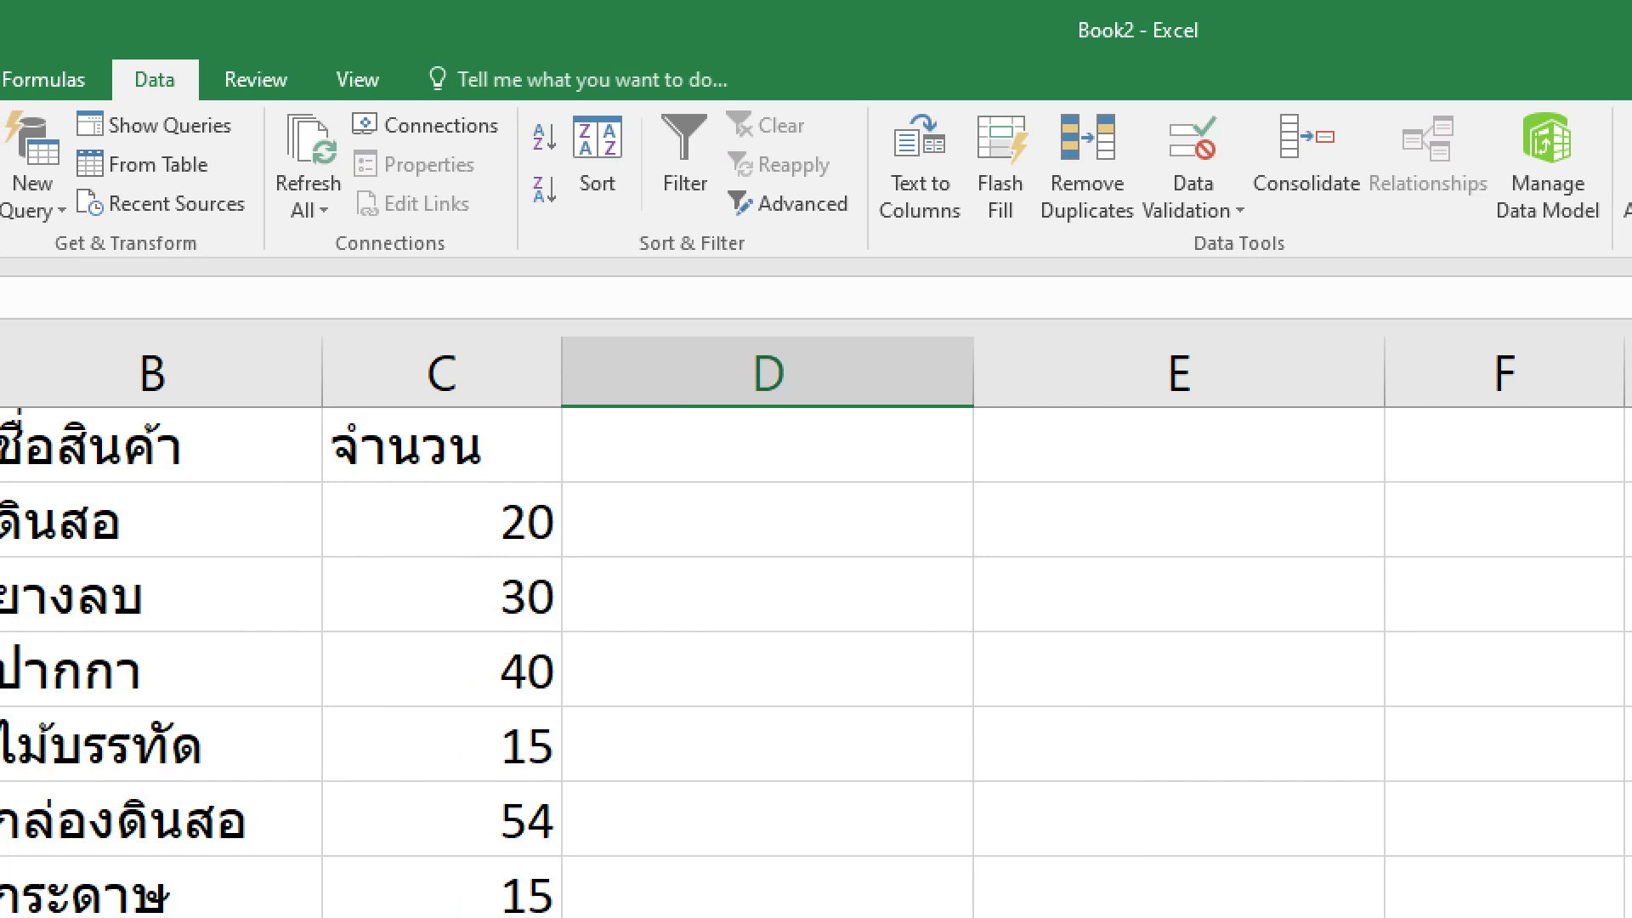
pyautogui.moveTo(99, 50)
pyautogui.mouseDown()
pyautogui.moveTo(228, 111)
pyautogui.moveTo(638, 191)
pyautogui.moveTo(926, 216)
pyautogui.mouseUp()
pyautogui.moveTo(933, 94); pyautogui.dragTo(1050, 255)
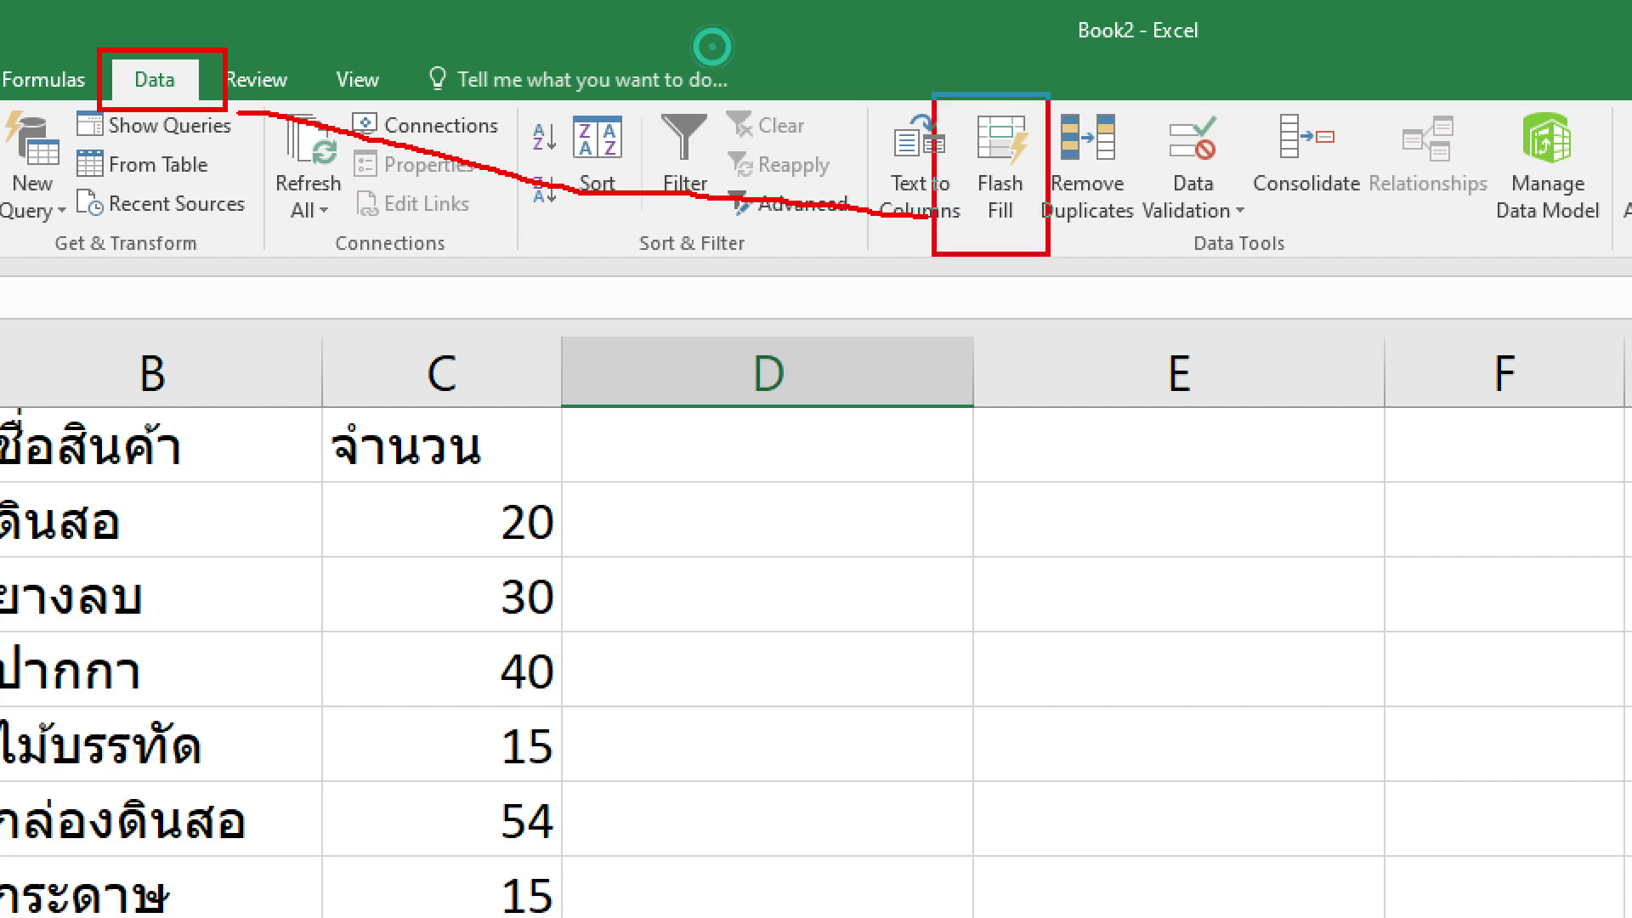
pyautogui.press('Escape')
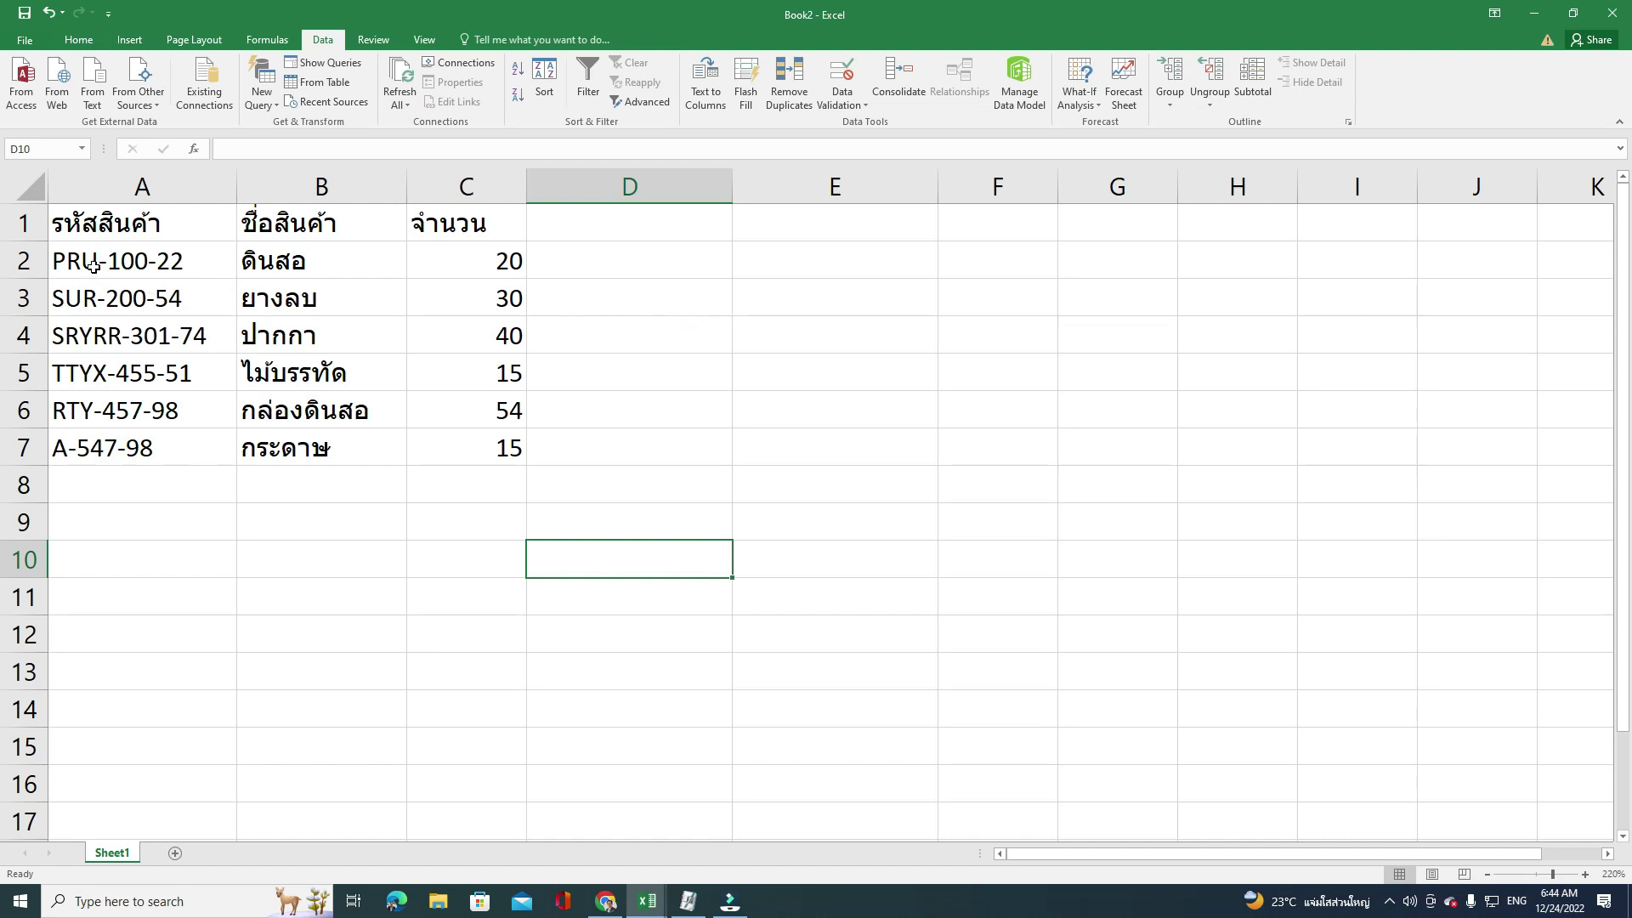
pyautogui.click(97, 228)
pyautogui.click(332, 232)
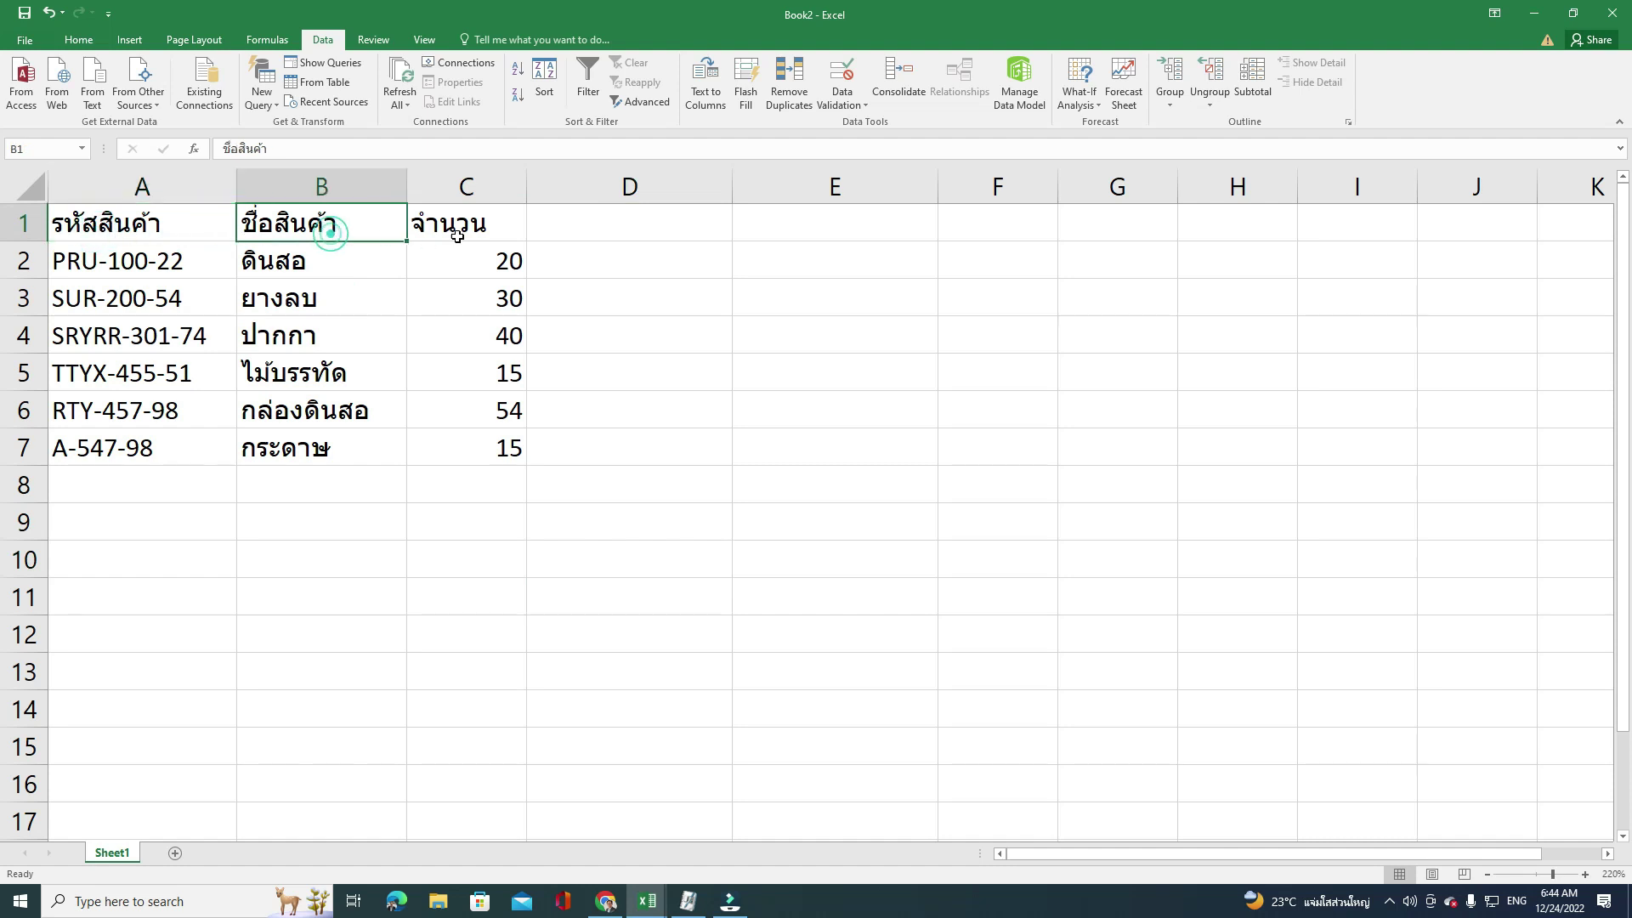
pyautogui.click(463, 230)
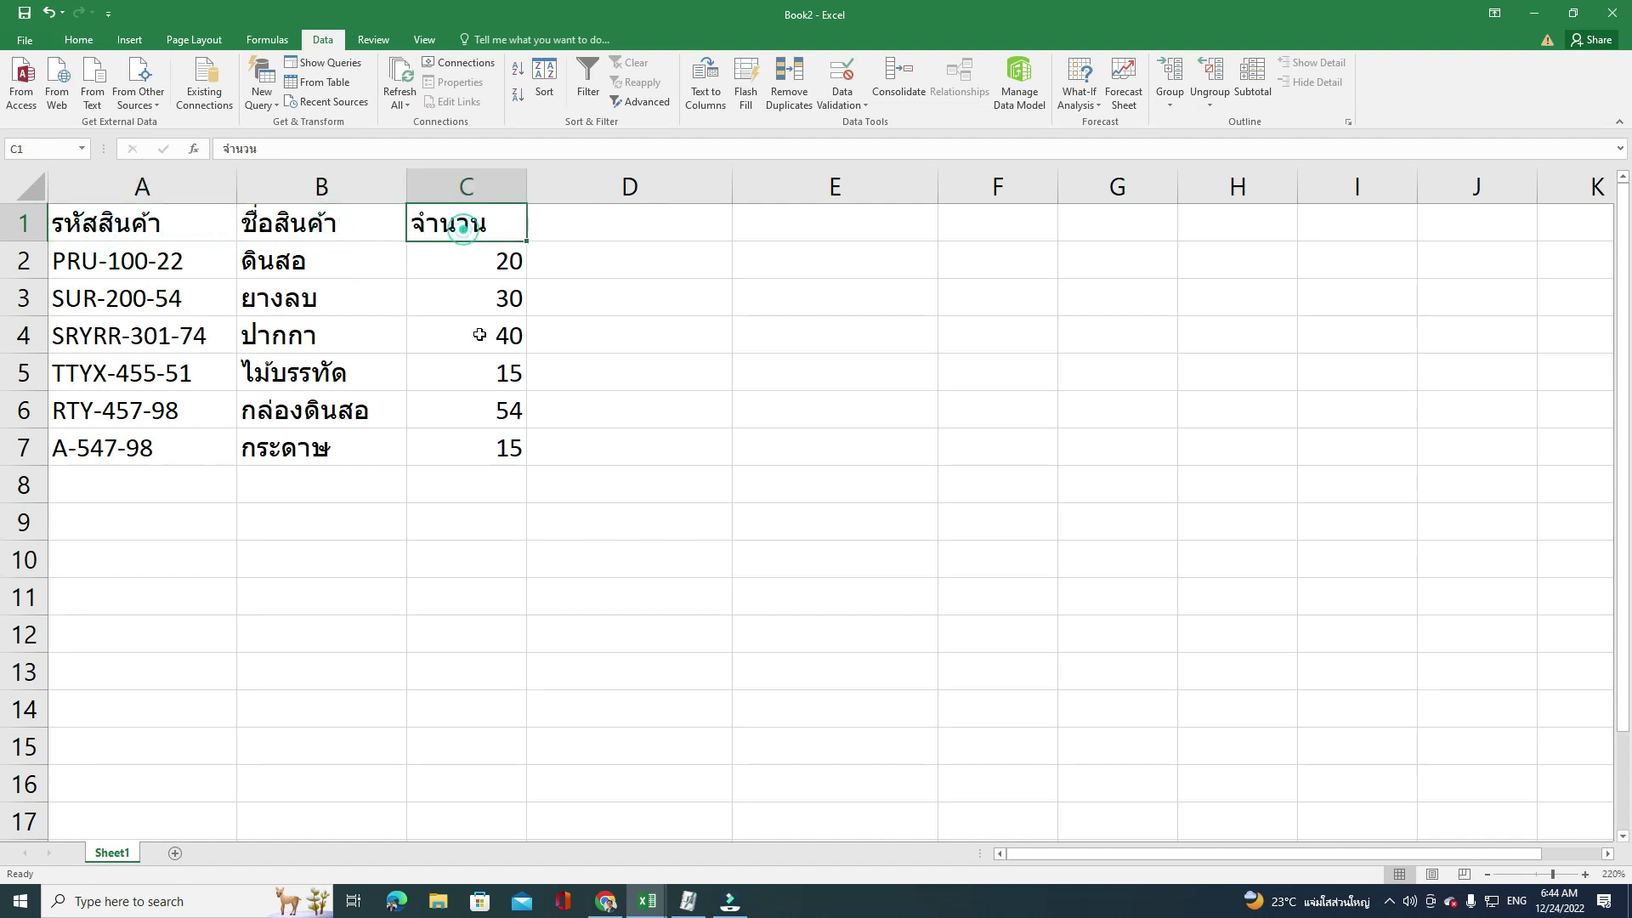
pyautogui.click(127, 282)
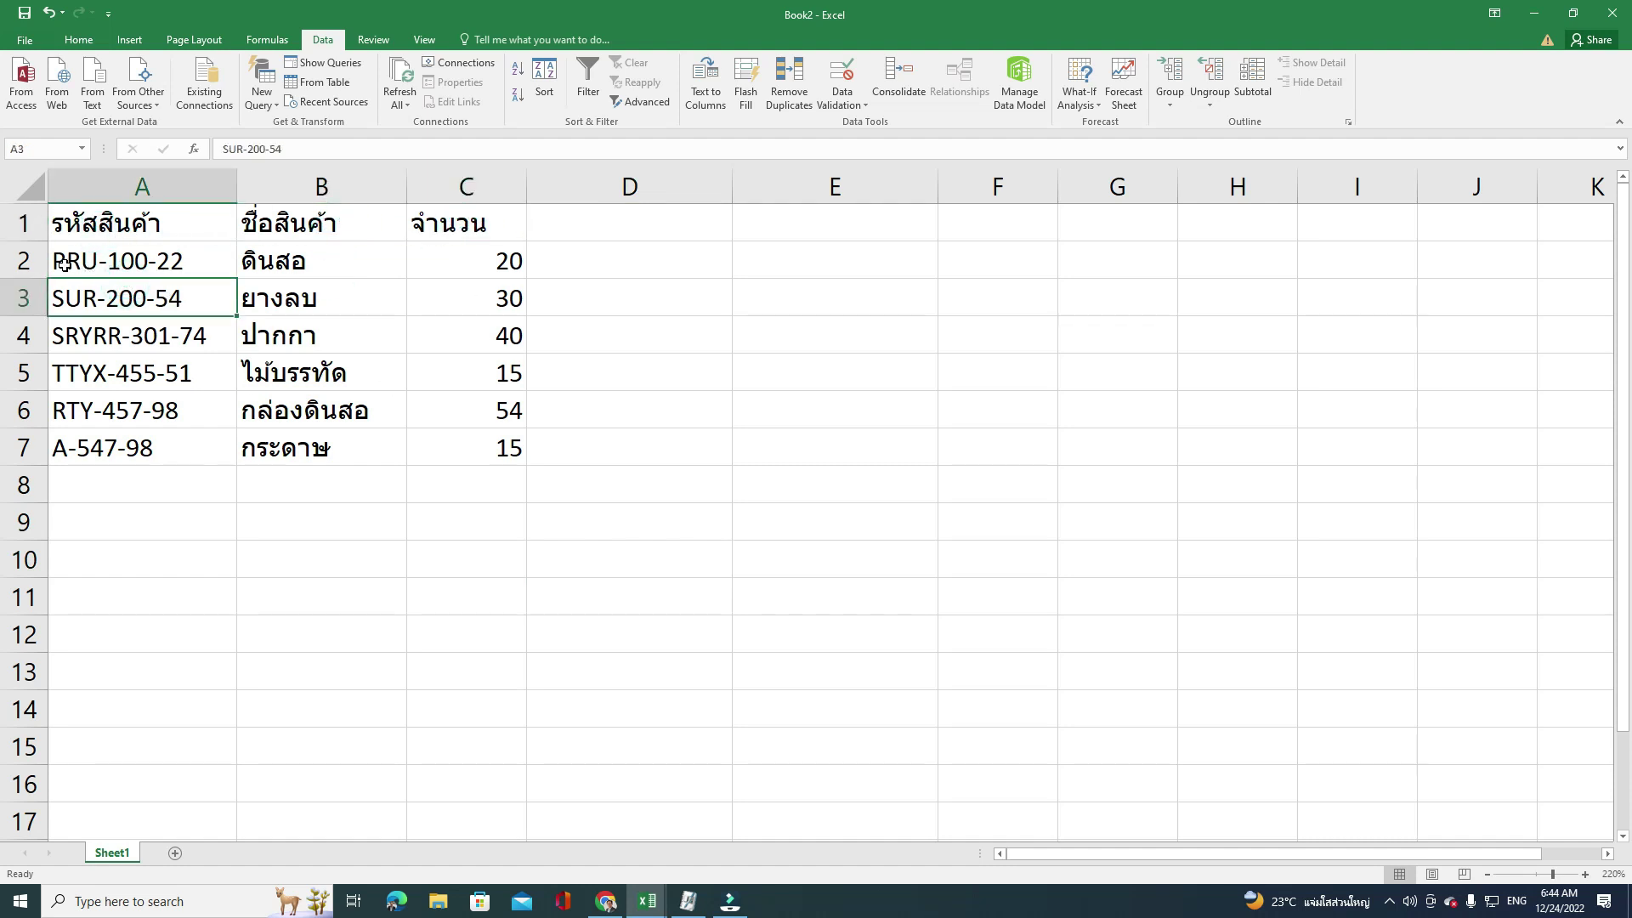
pyautogui.click(64, 263)
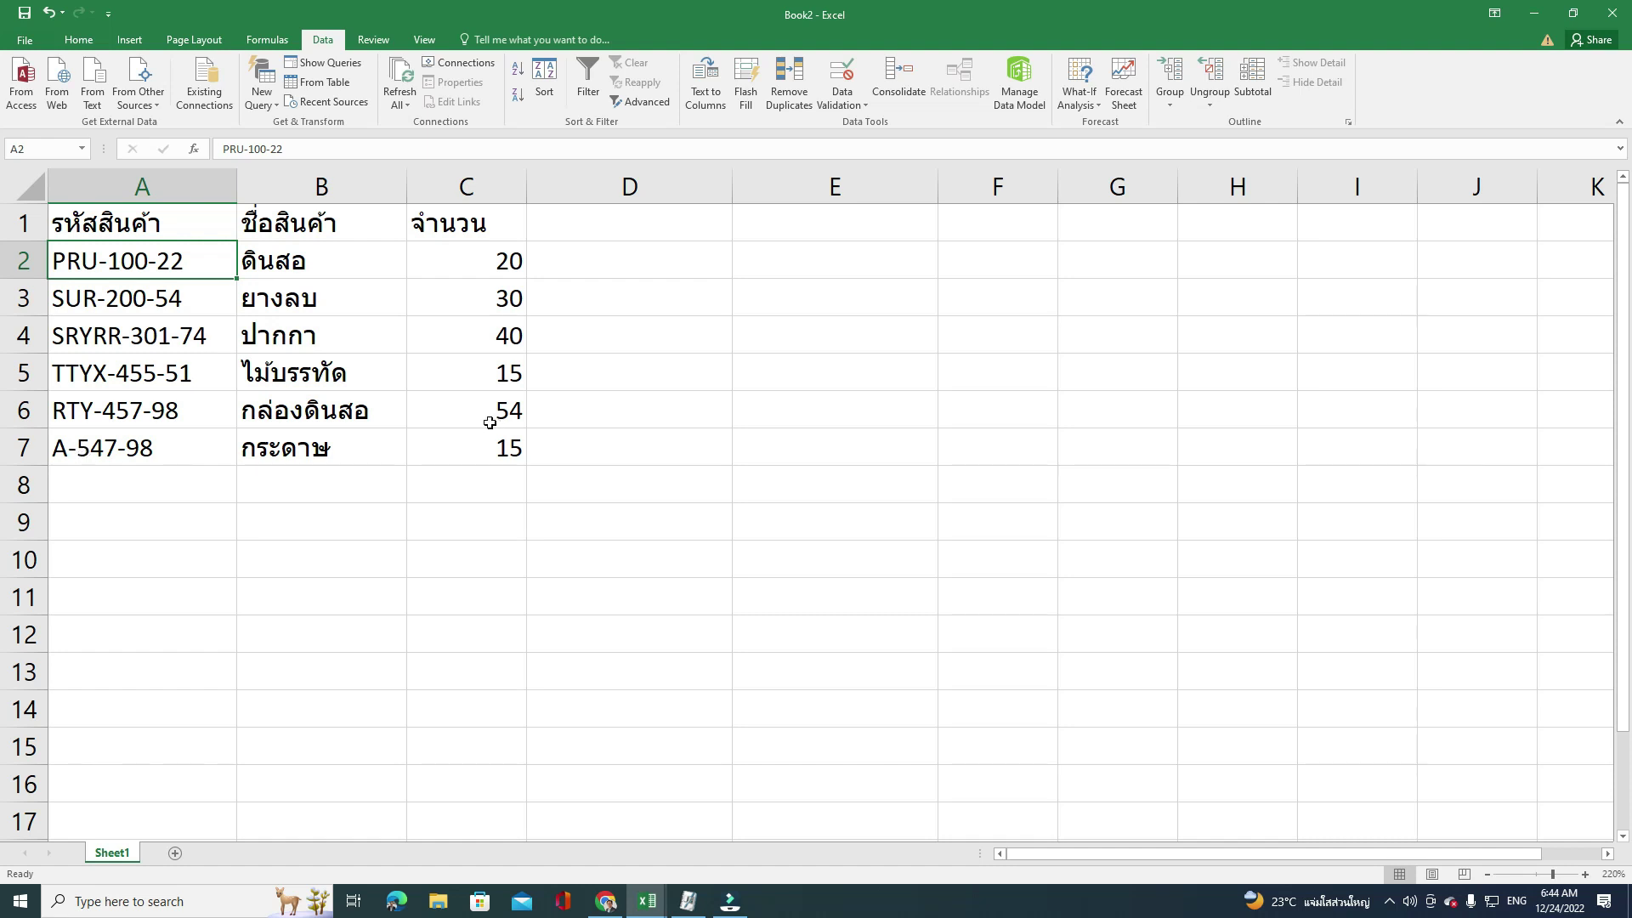
pyautogui.click(645, 263)
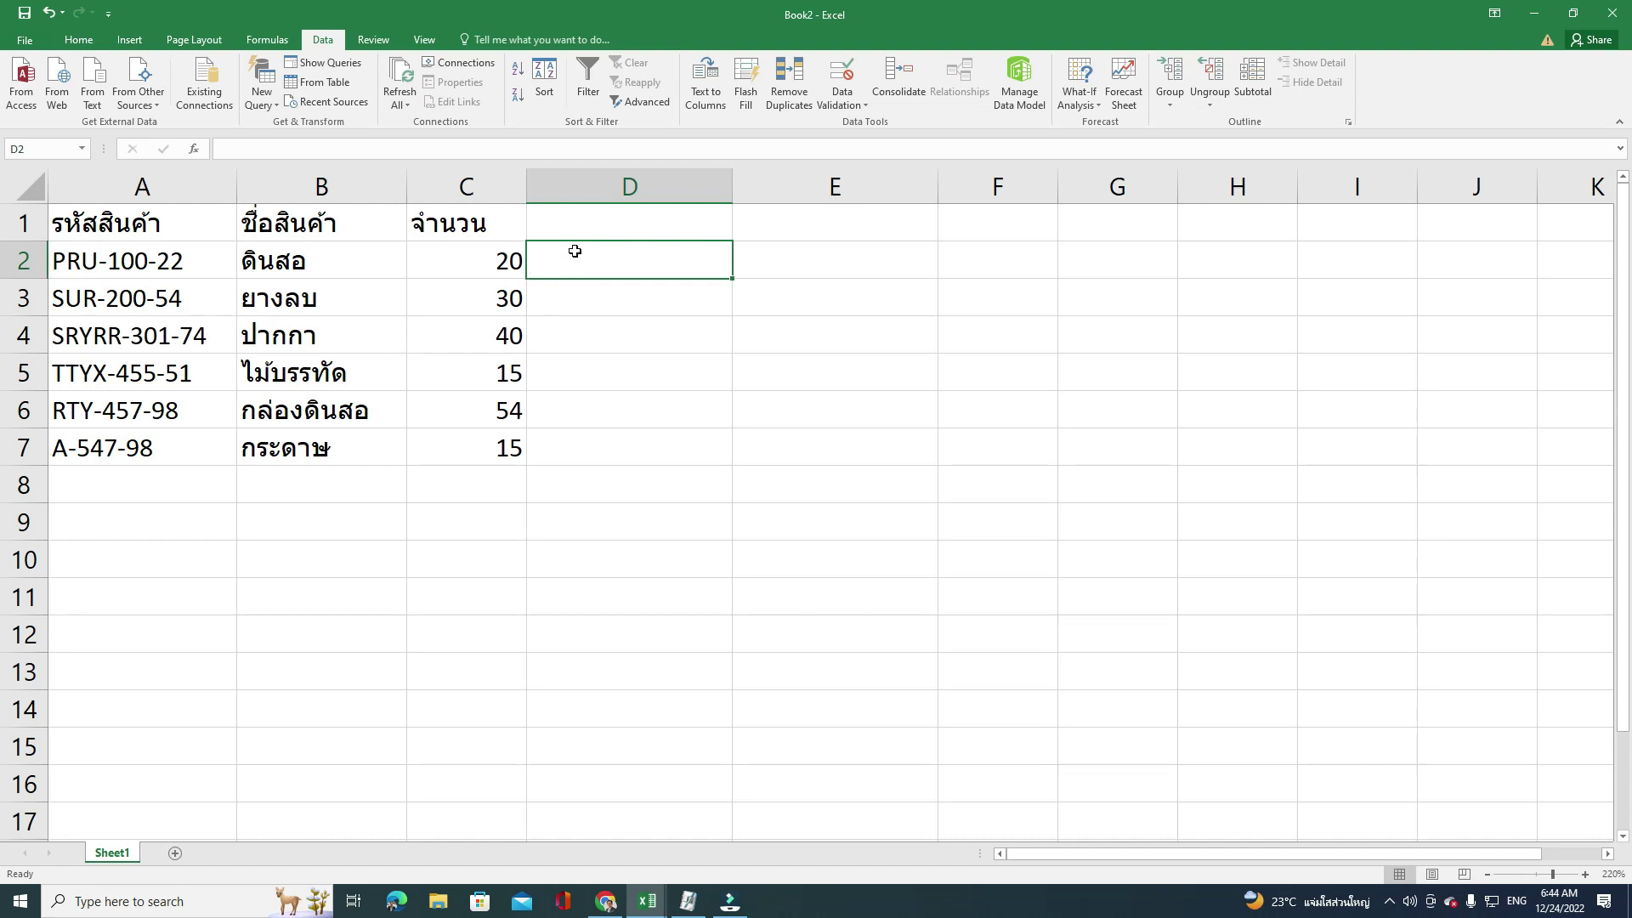
# Step: Enter PRU in D2 as the example and Flash Fill the prefixes PRU through A down column D
pyautogui.write('PRU')
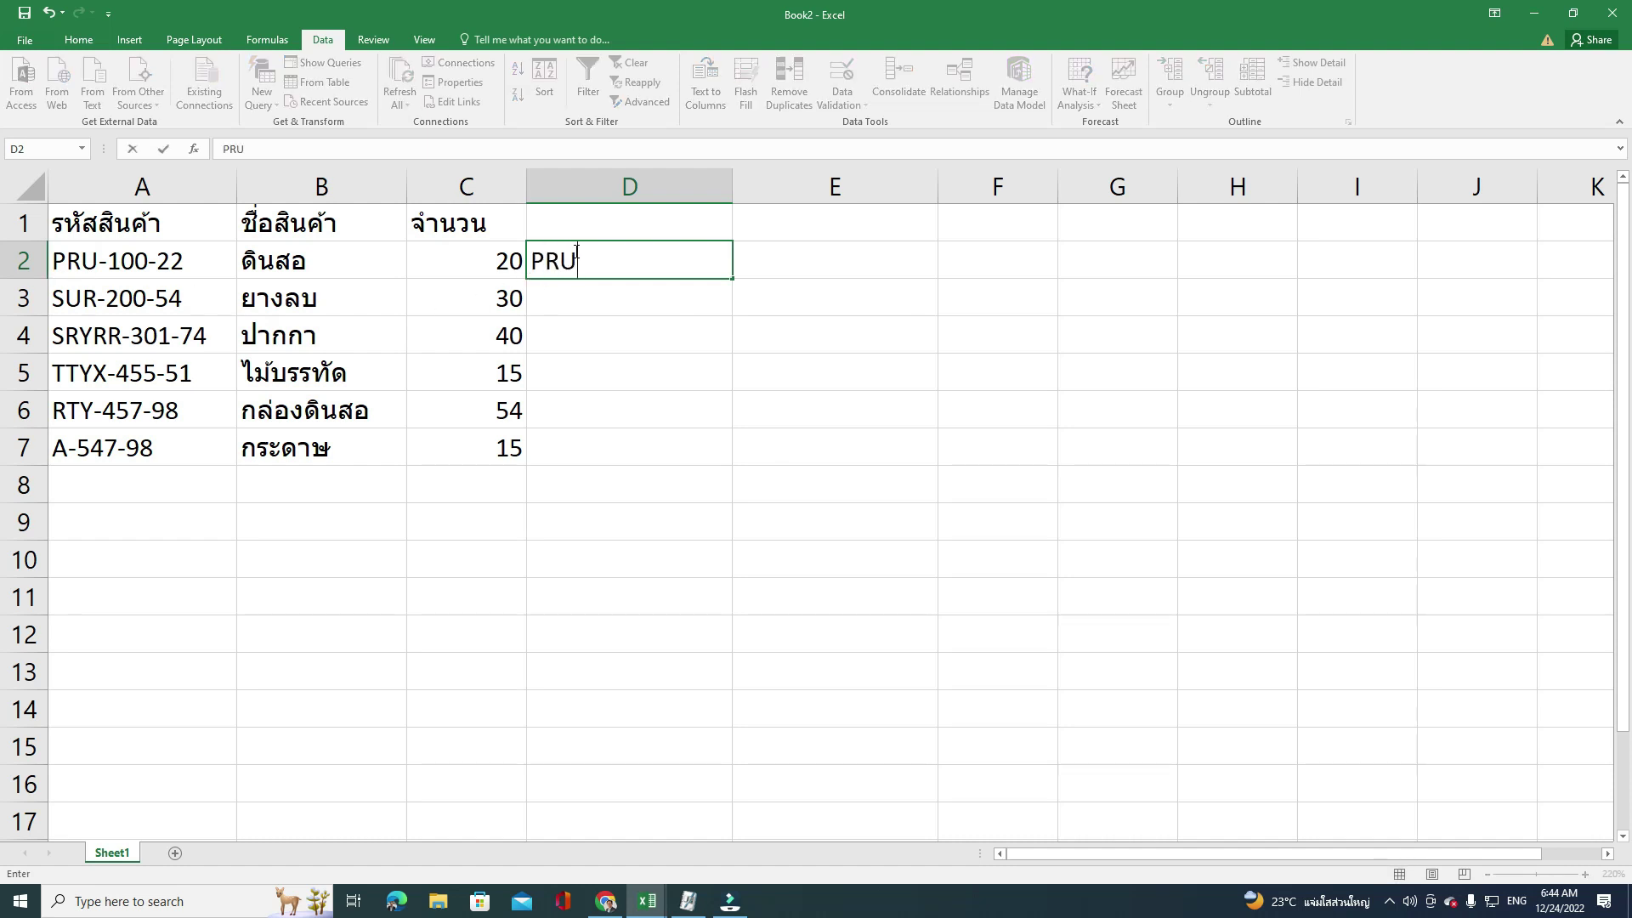
pyautogui.press('Return')
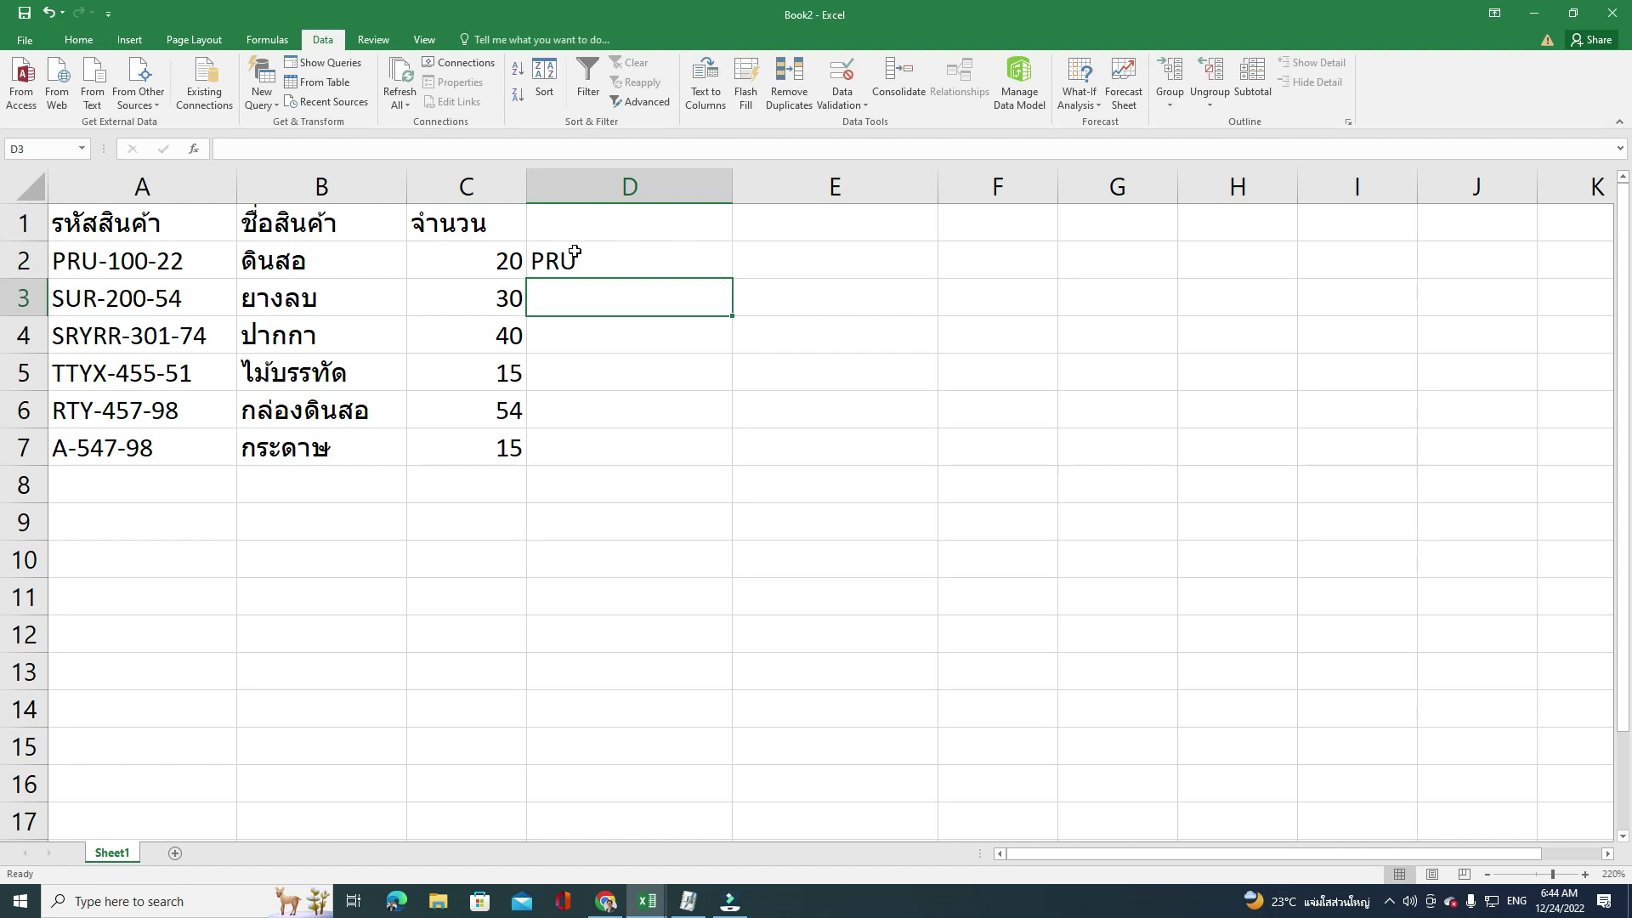
pyautogui.click(575, 252)
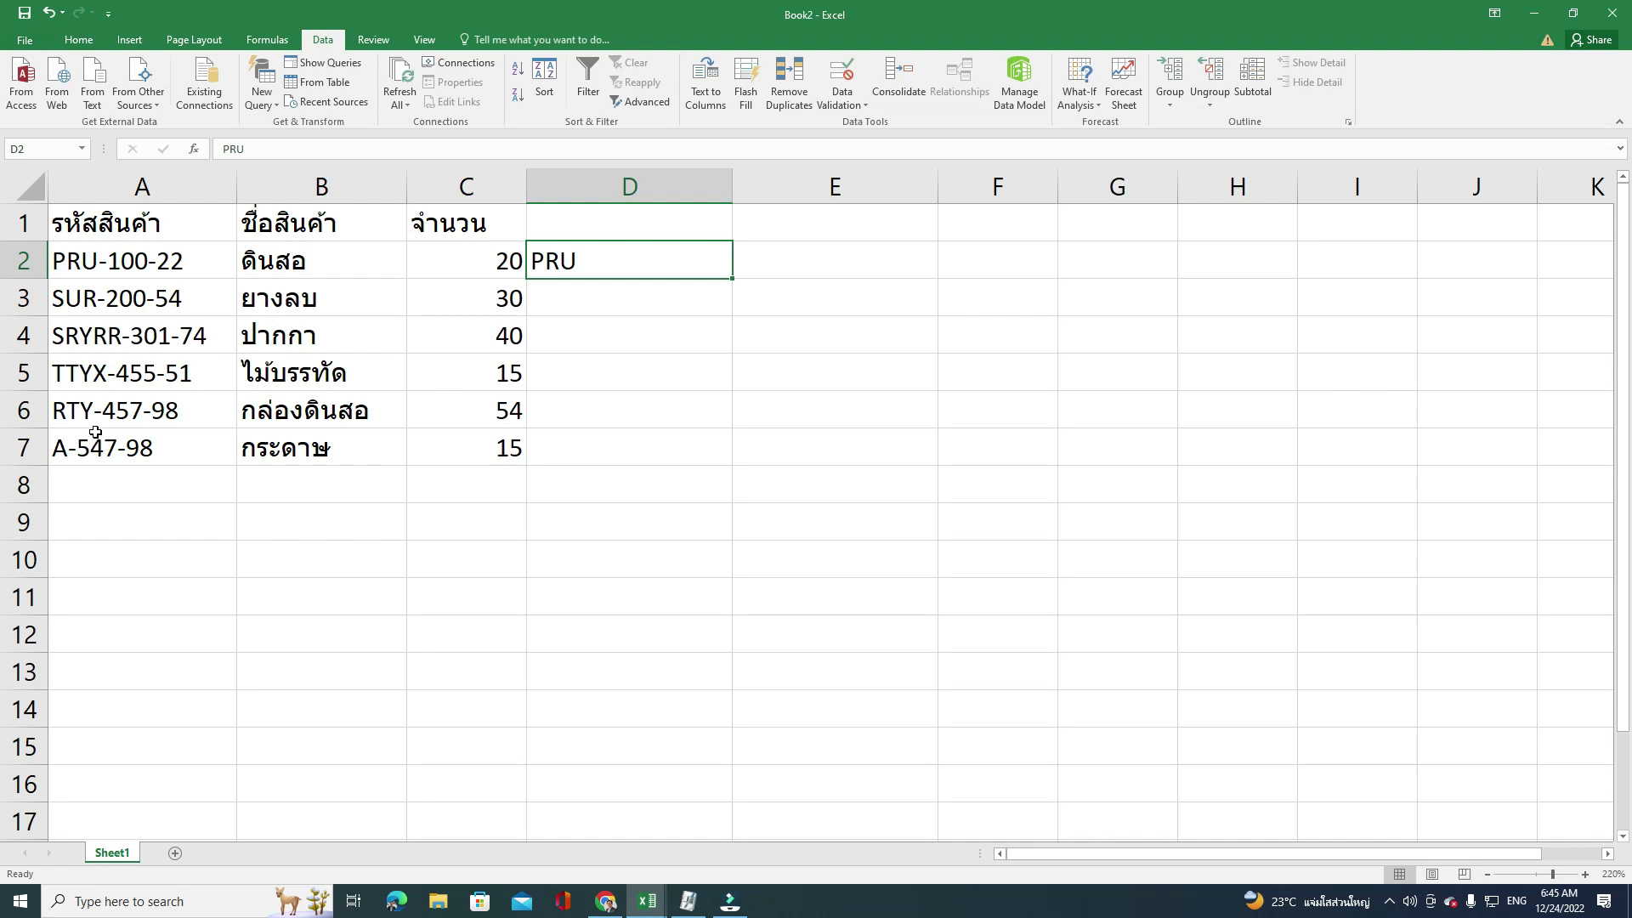
pyautogui.click(609, 302)
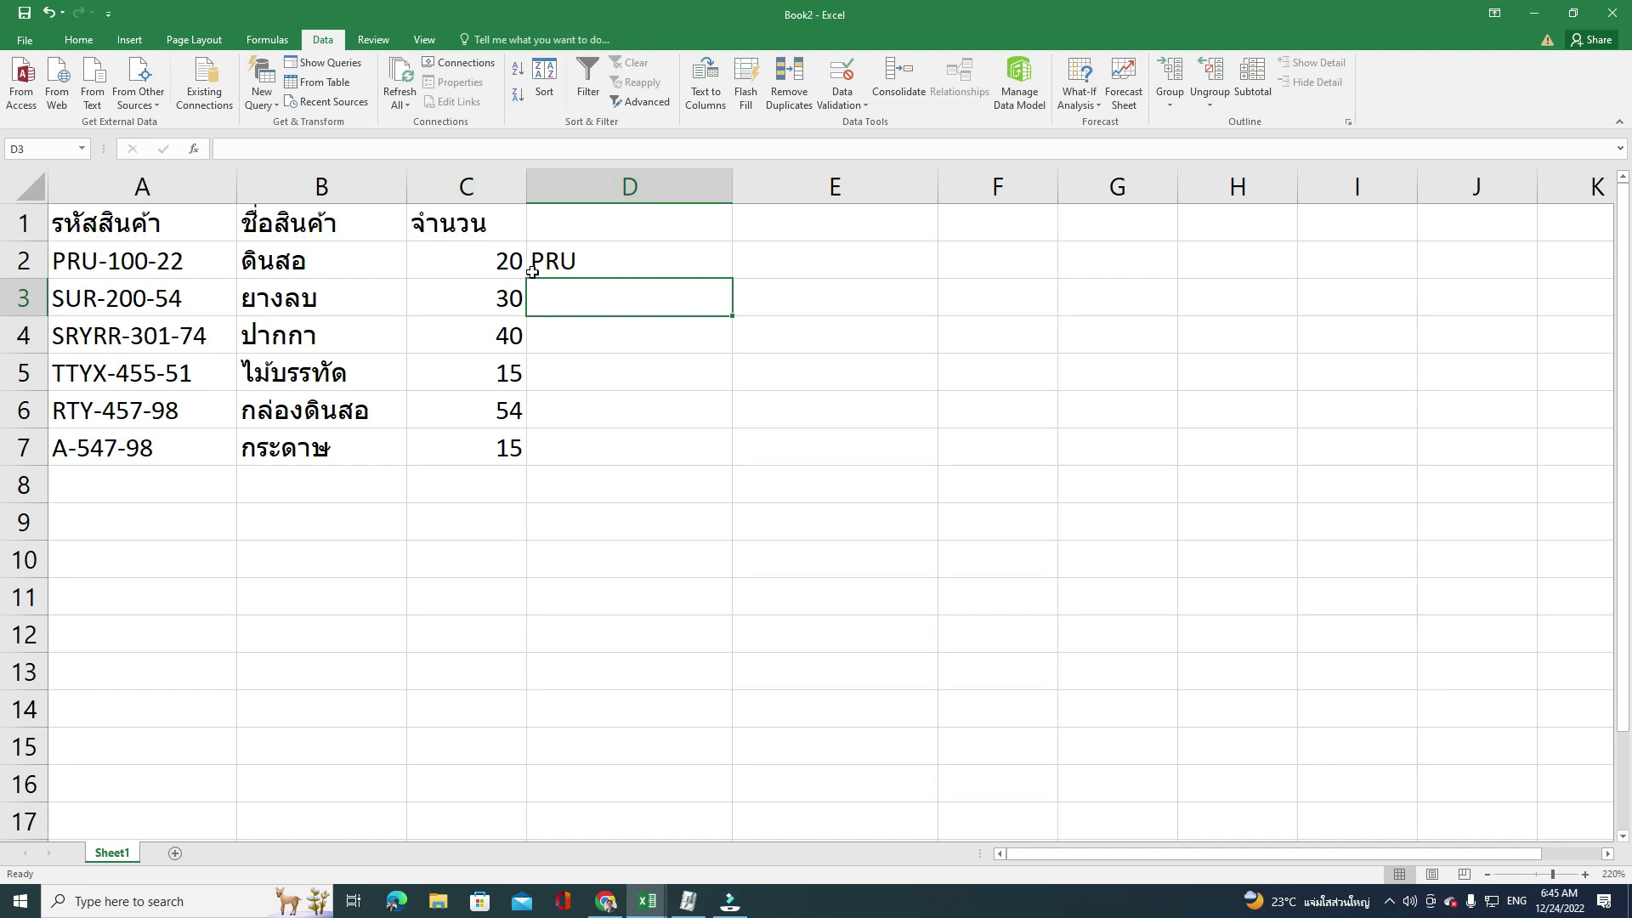
pyautogui.moveTo(532, 272); pyautogui.dragTo(595, 284)
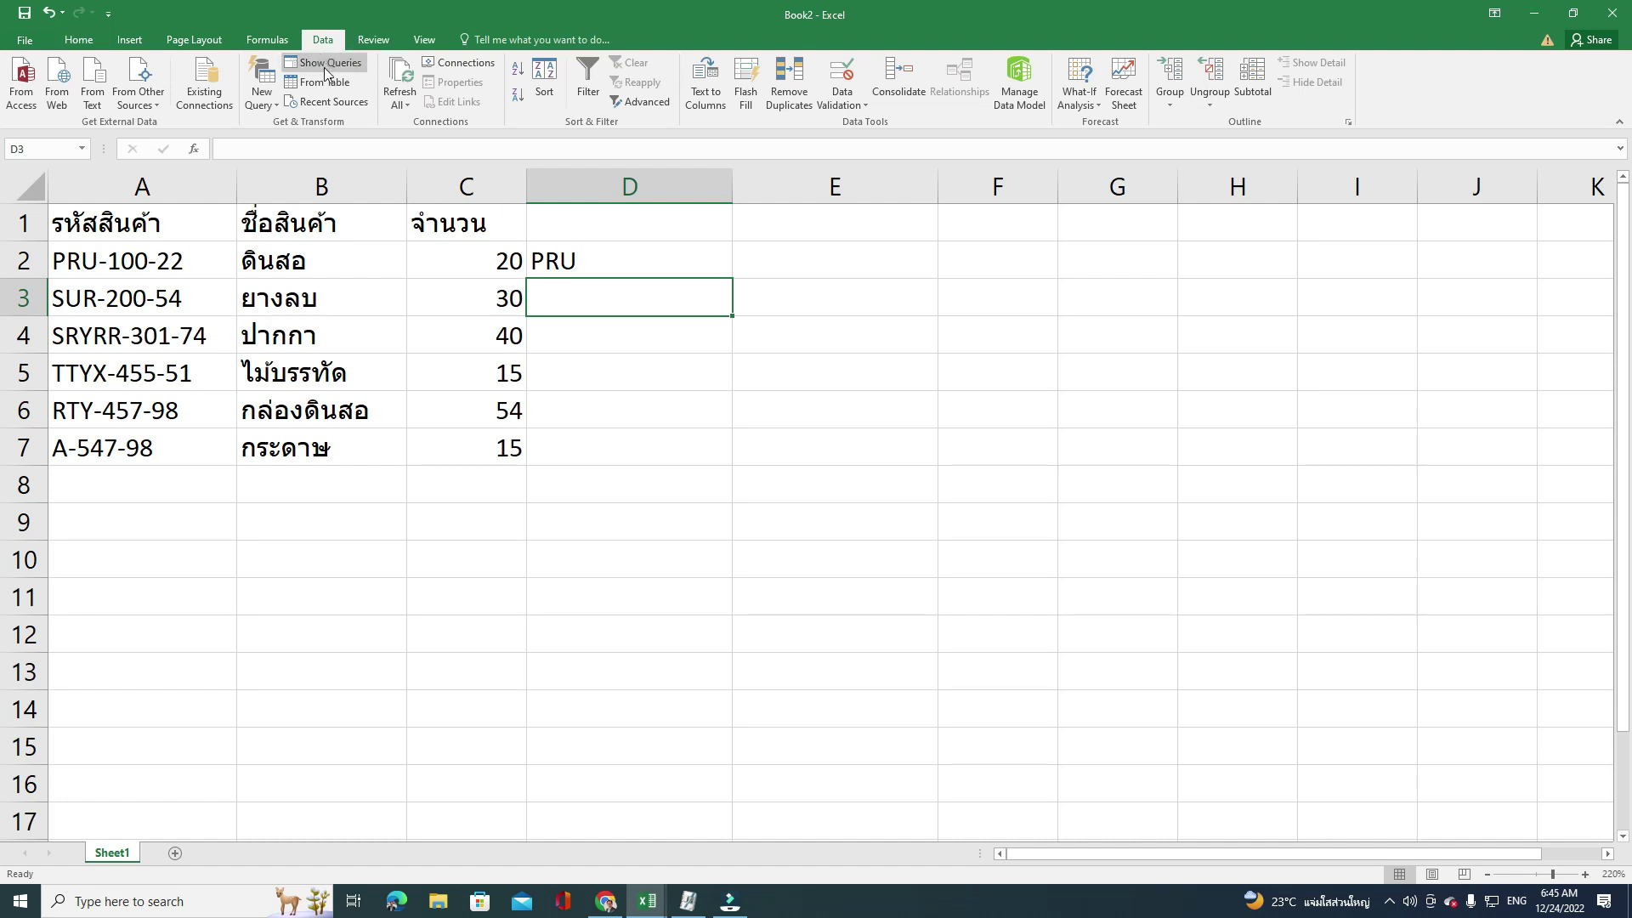
pyautogui.click(753, 96)
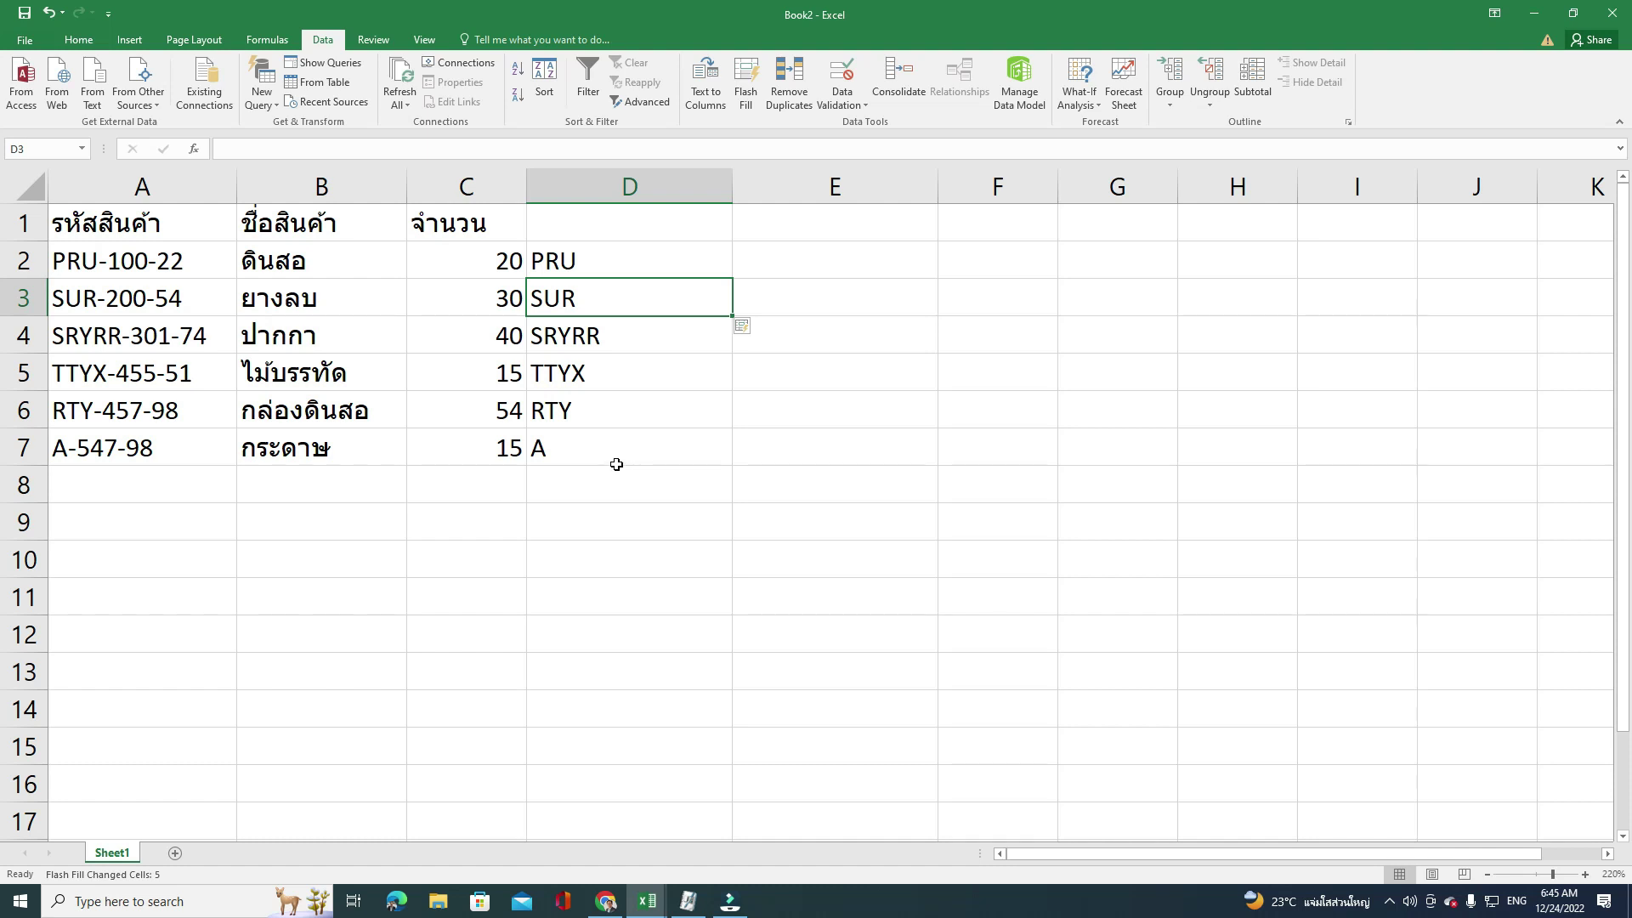
pyautogui.click(826, 269)
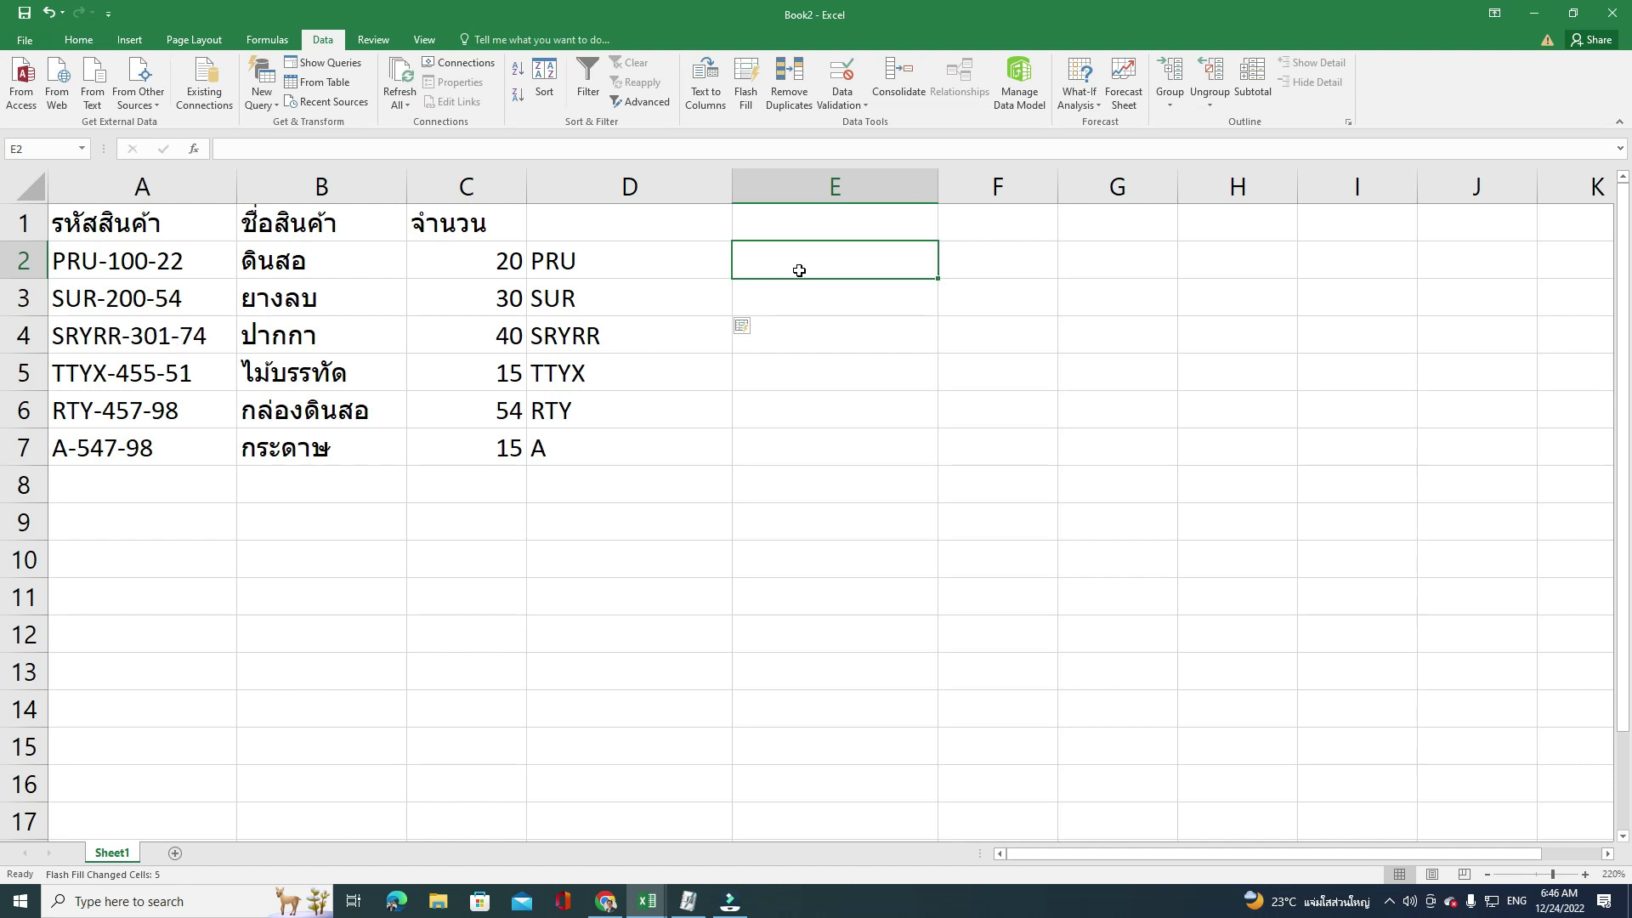
# Step: Enter 100 in E2 and Flash Fill column E with Ctrl+E, giving 100 through 547
pyautogui.write('100')
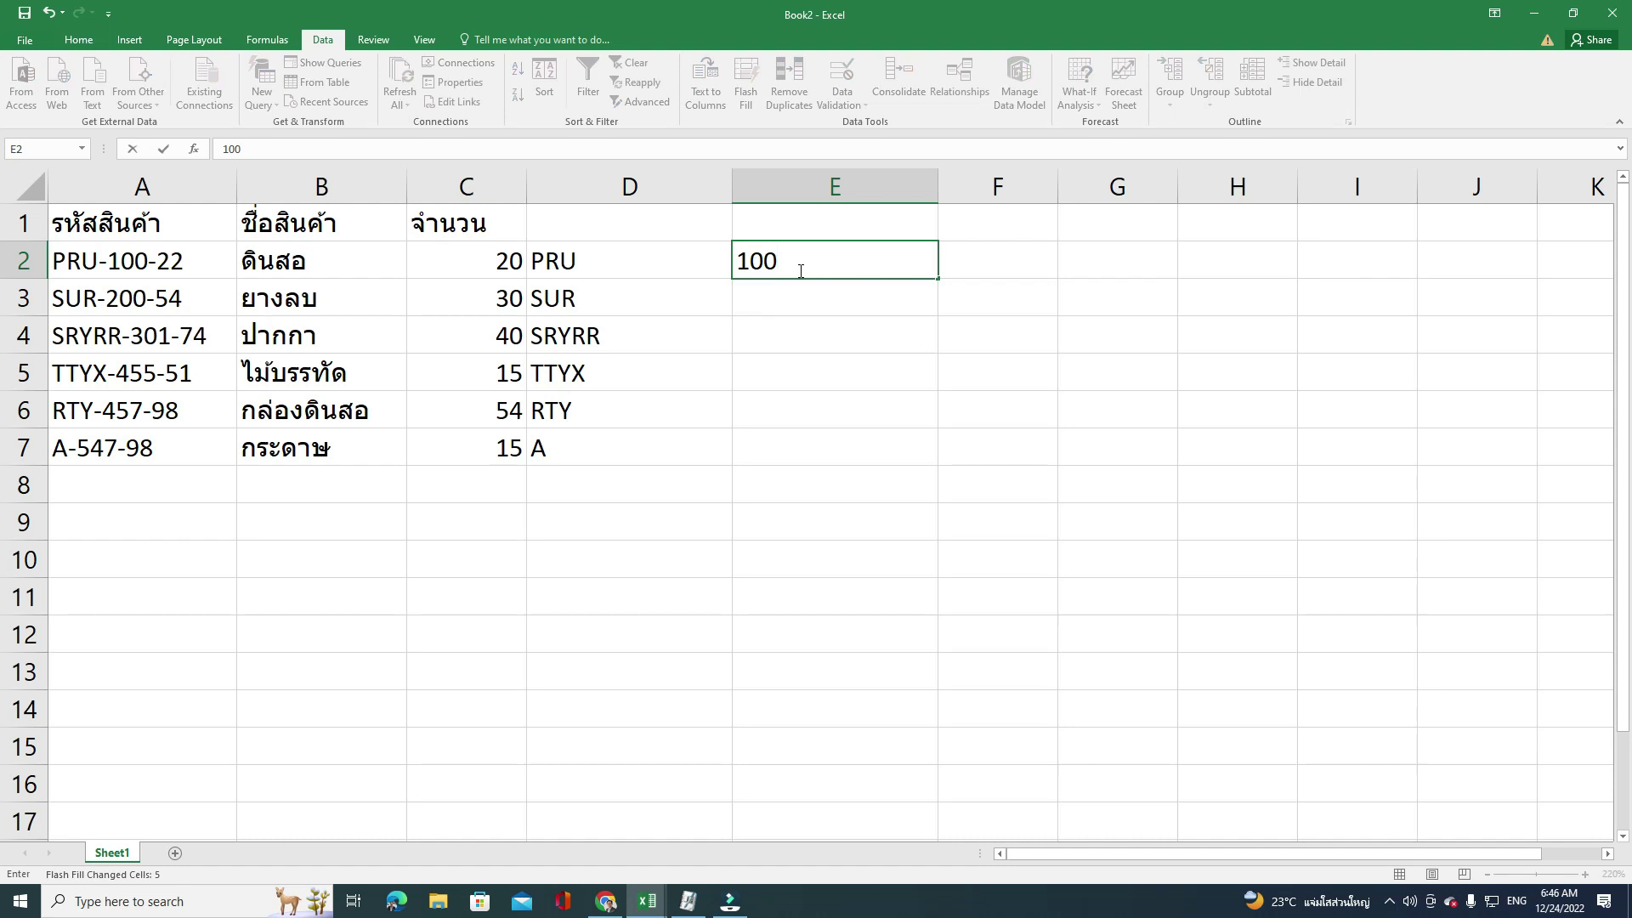
pyautogui.press('Return')
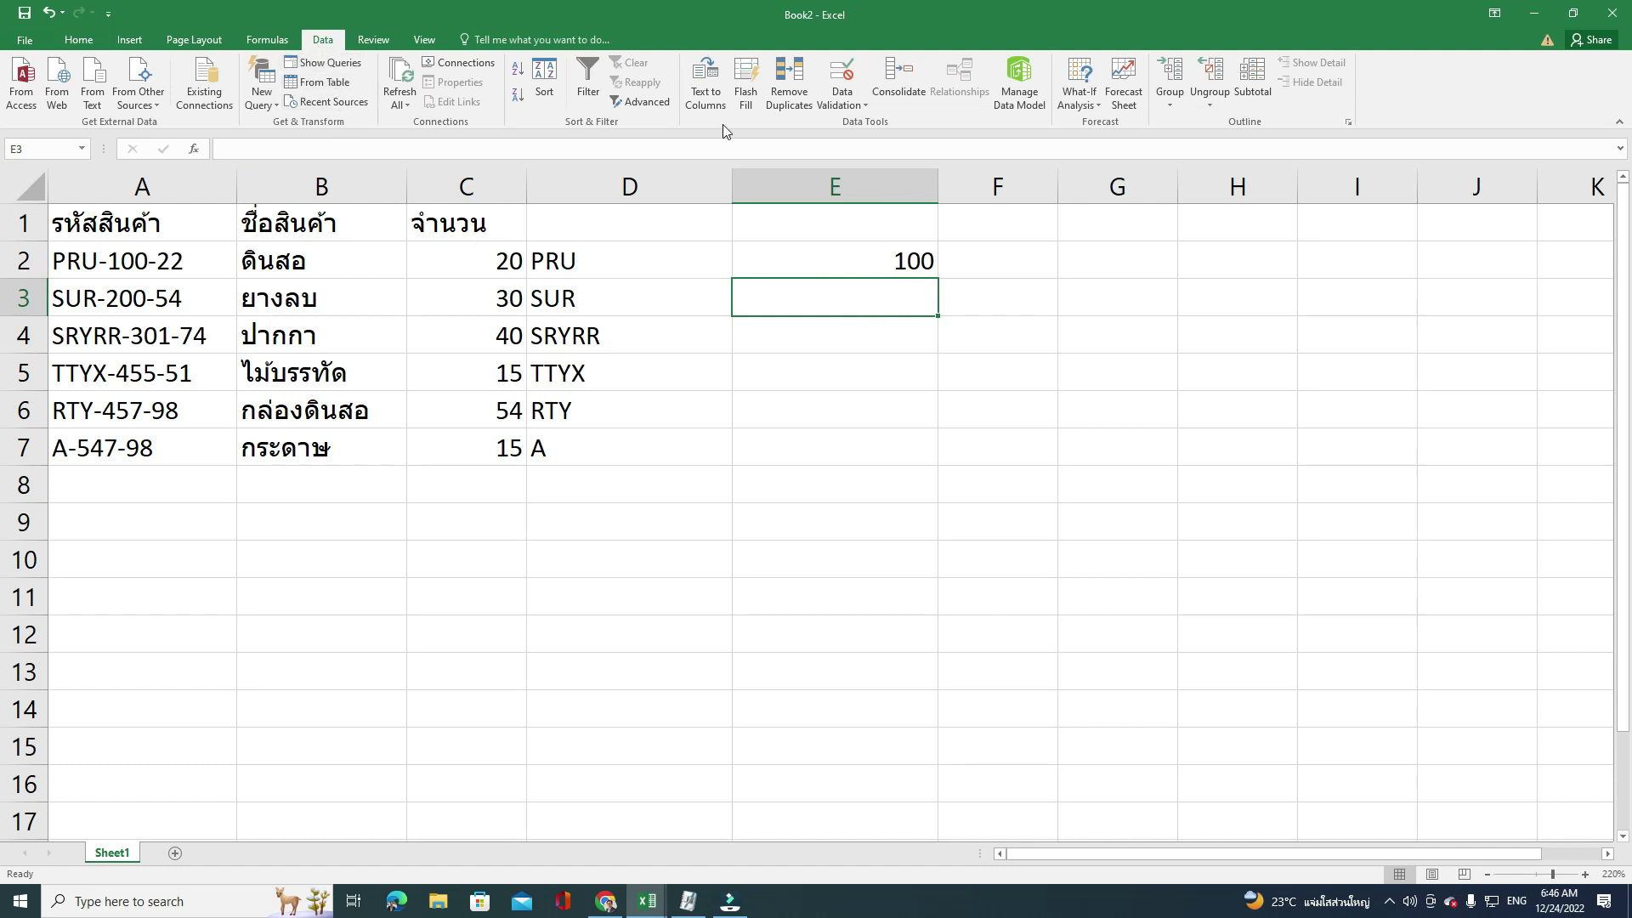
pyautogui.click(901, 327)
pyautogui.click(898, 299)
pyautogui.hotkey('ctrl', 'e')
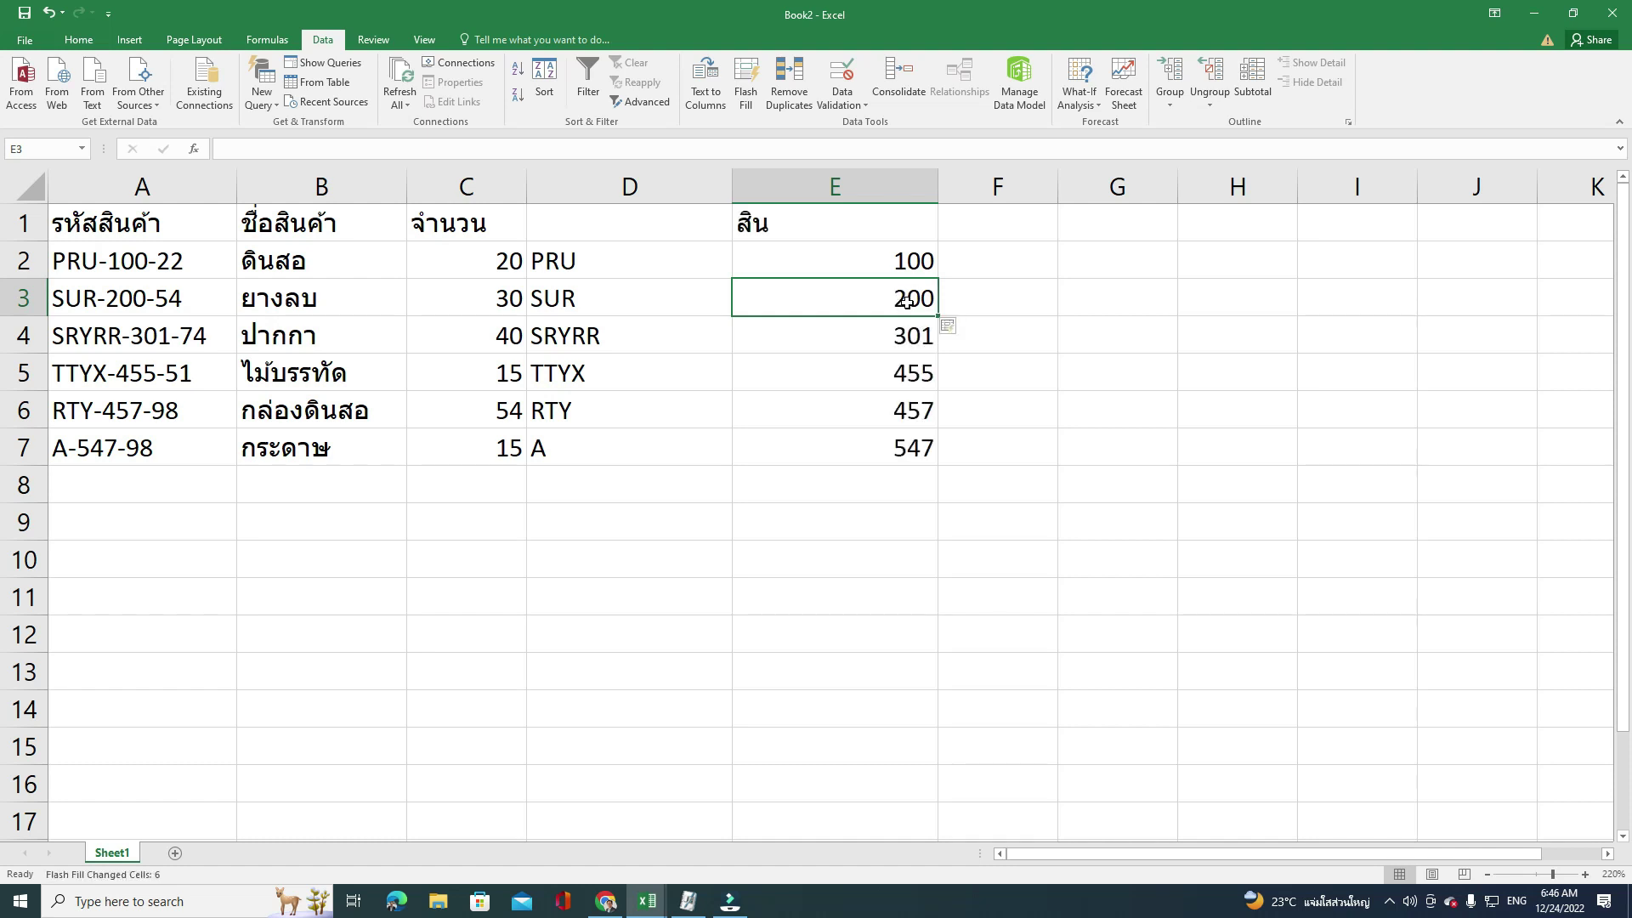
pyautogui.click(1005, 343)
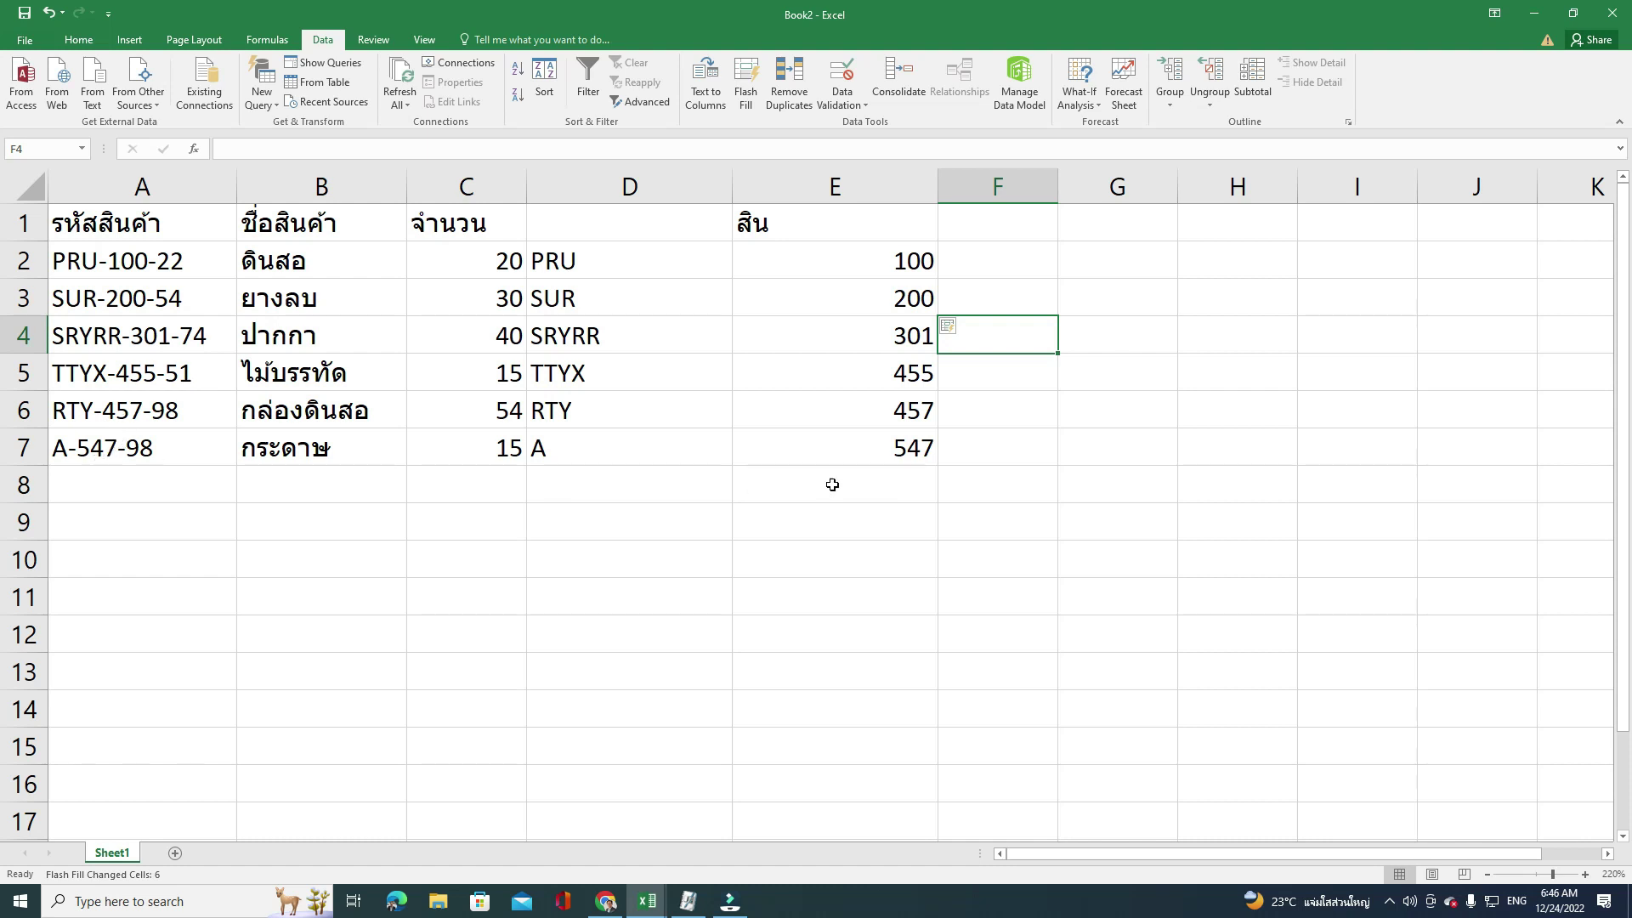
pyautogui.click(990, 478)
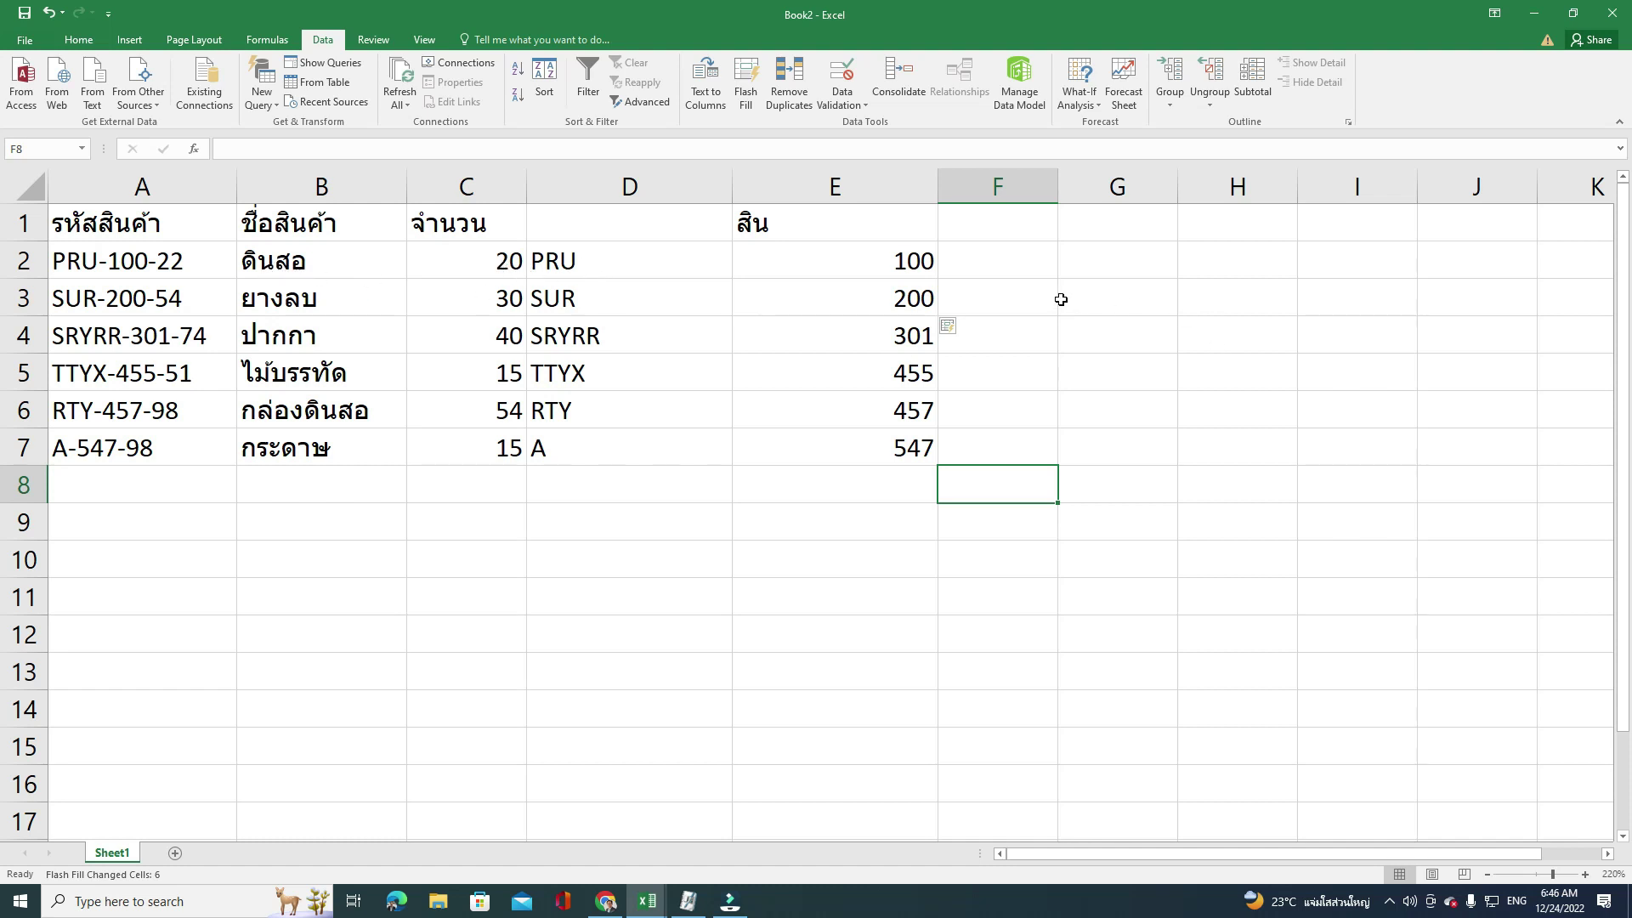
# Step: Widen column F and type the example phrase 'ดินสอ 20 ชิ้น' in F2 in Thai
pyautogui.moveTo(1057, 186); pyautogui.dragTo(1210, 204)
pyautogui.click(1009, 264)
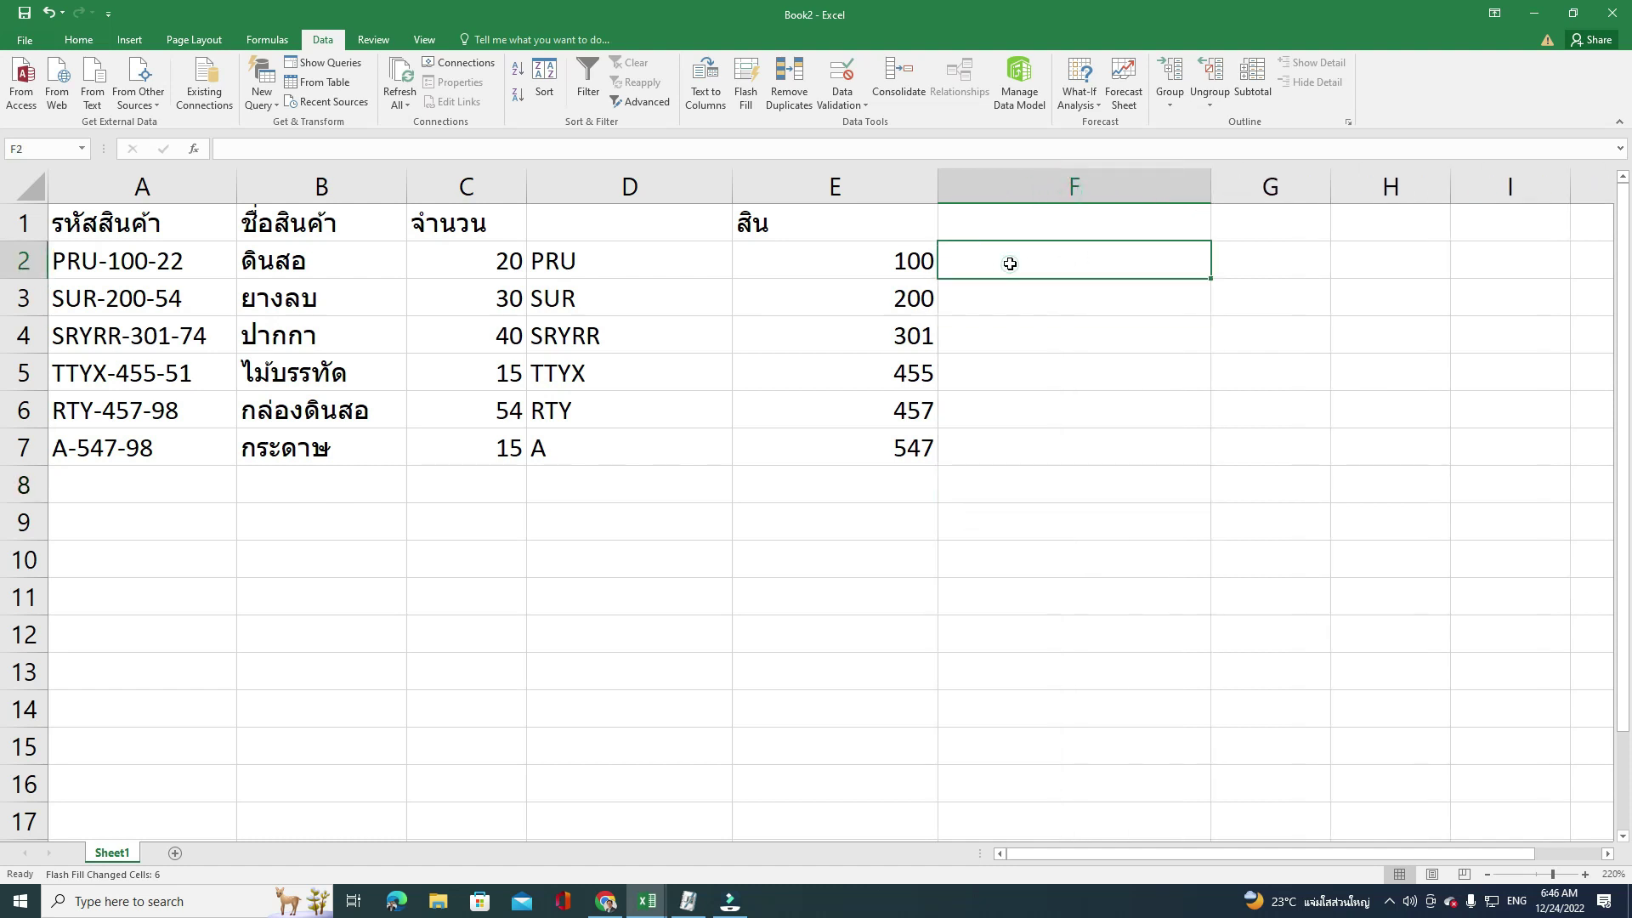
pyautogui.press('`')
pyautogui.write('ดิน')
pyautogui.write('ส')
pyautogui.press('BackSpace')
pyautogui.write('นสอ')
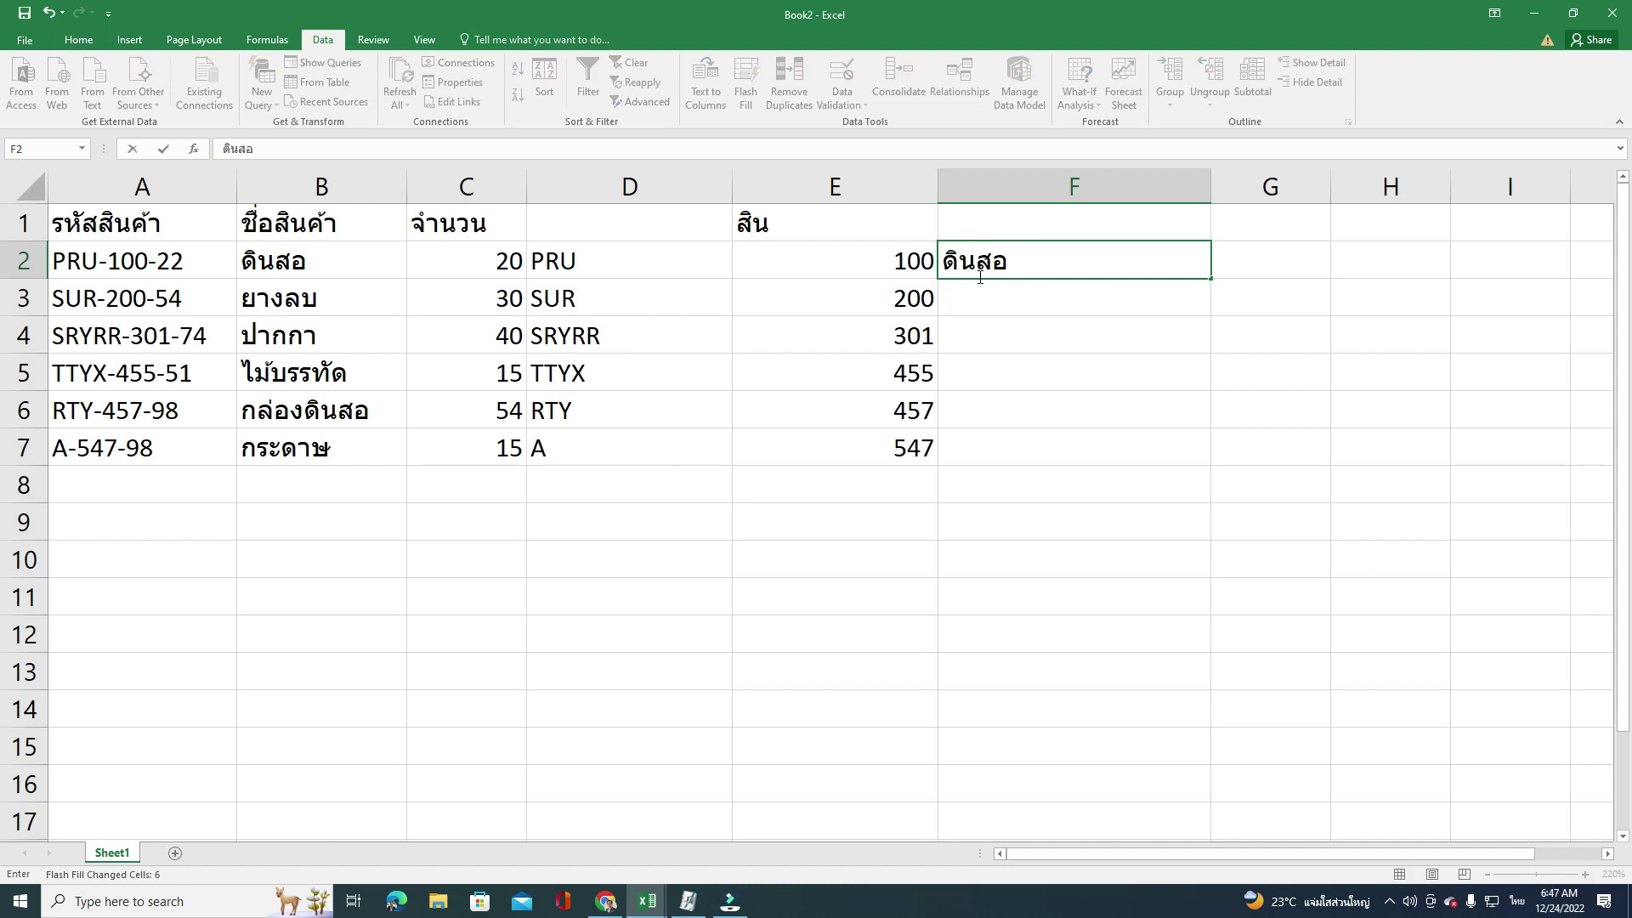
pyautogui.write(' 20')
pyautogui.write(' ช')
pyautogui.write('ิ้น')
# Step: Flash Fill name-and-quantity phrases like 'ยางลบ 30 ชิ้น' down column F, then narrow column E
pyautogui.press('Return')
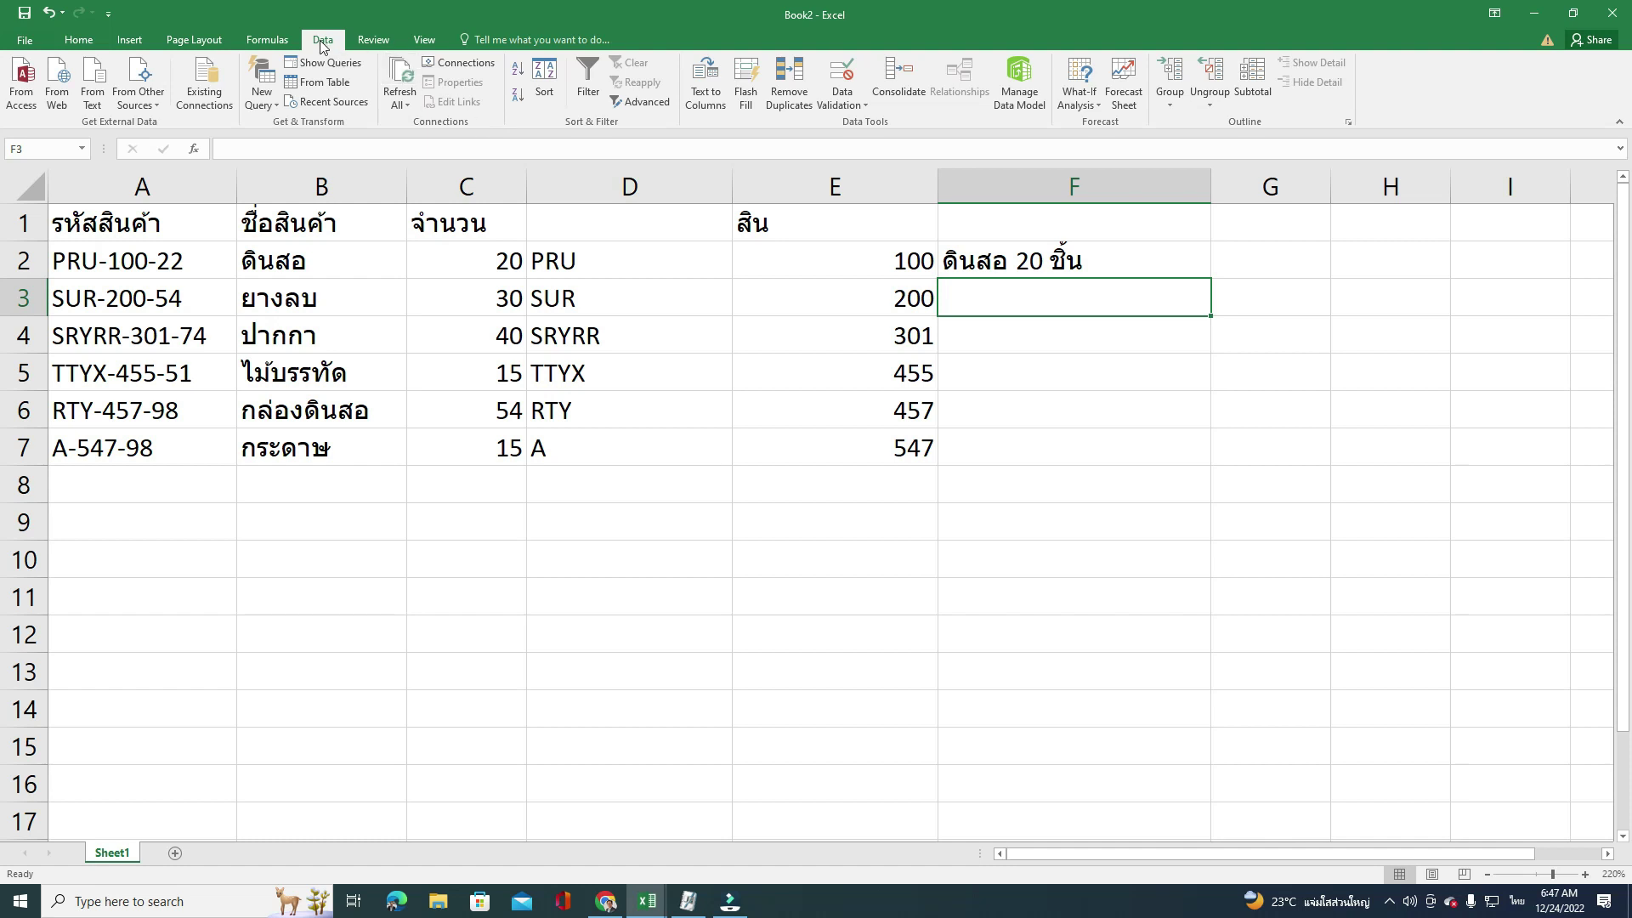
pyautogui.click(753, 96)
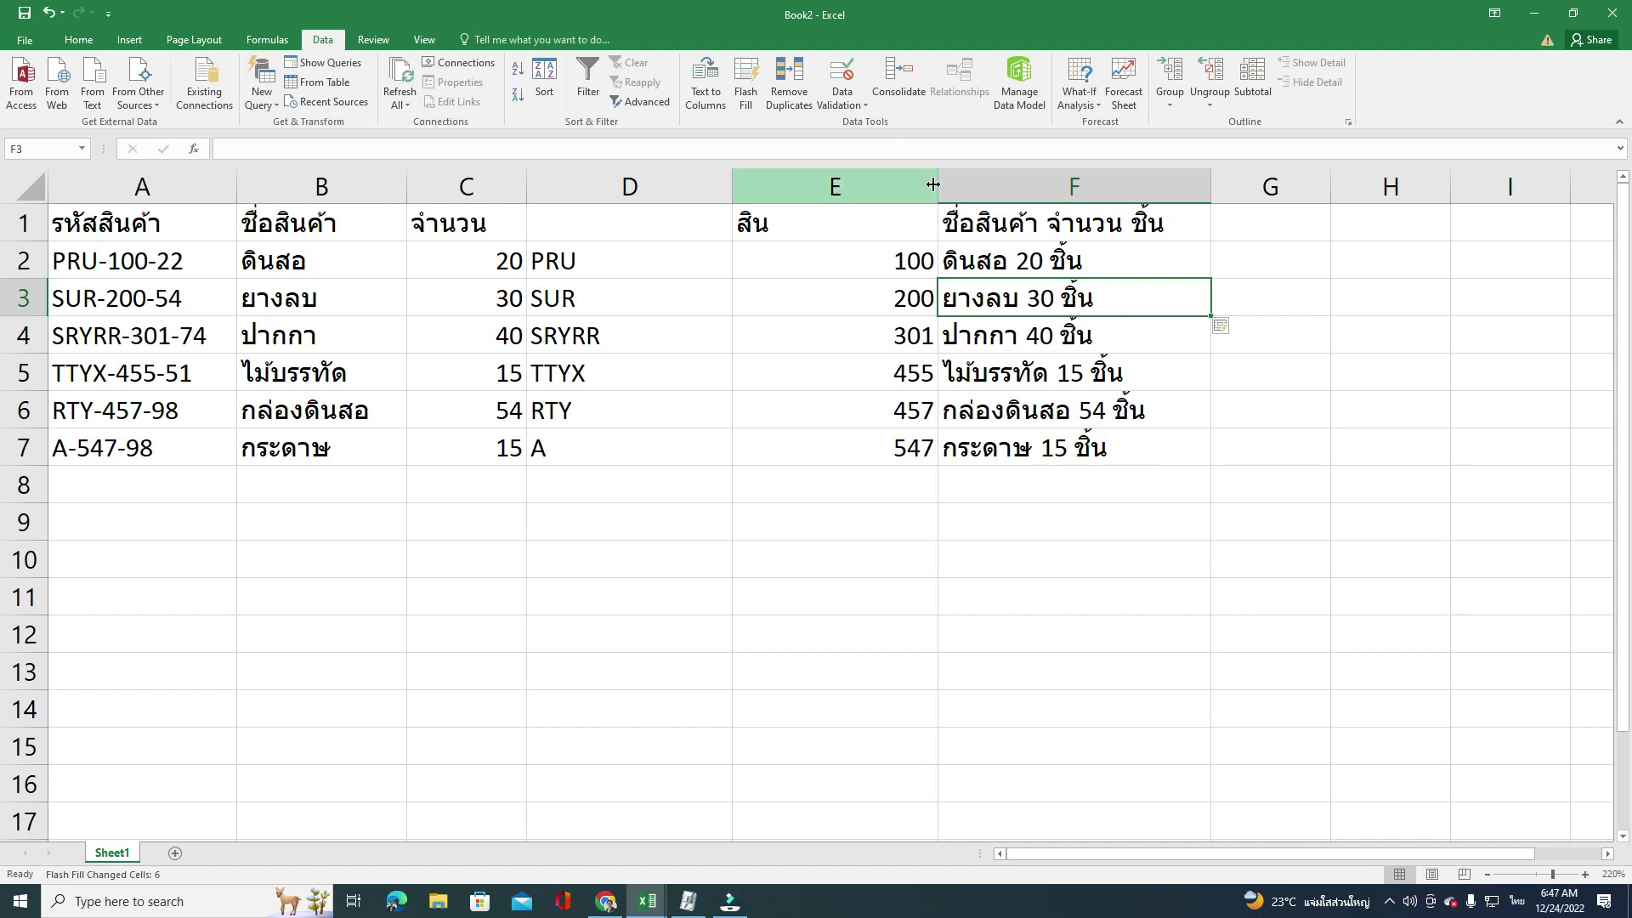
pyautogui.moveTo(938, 186); pyautogui.dragTo(846, 188)
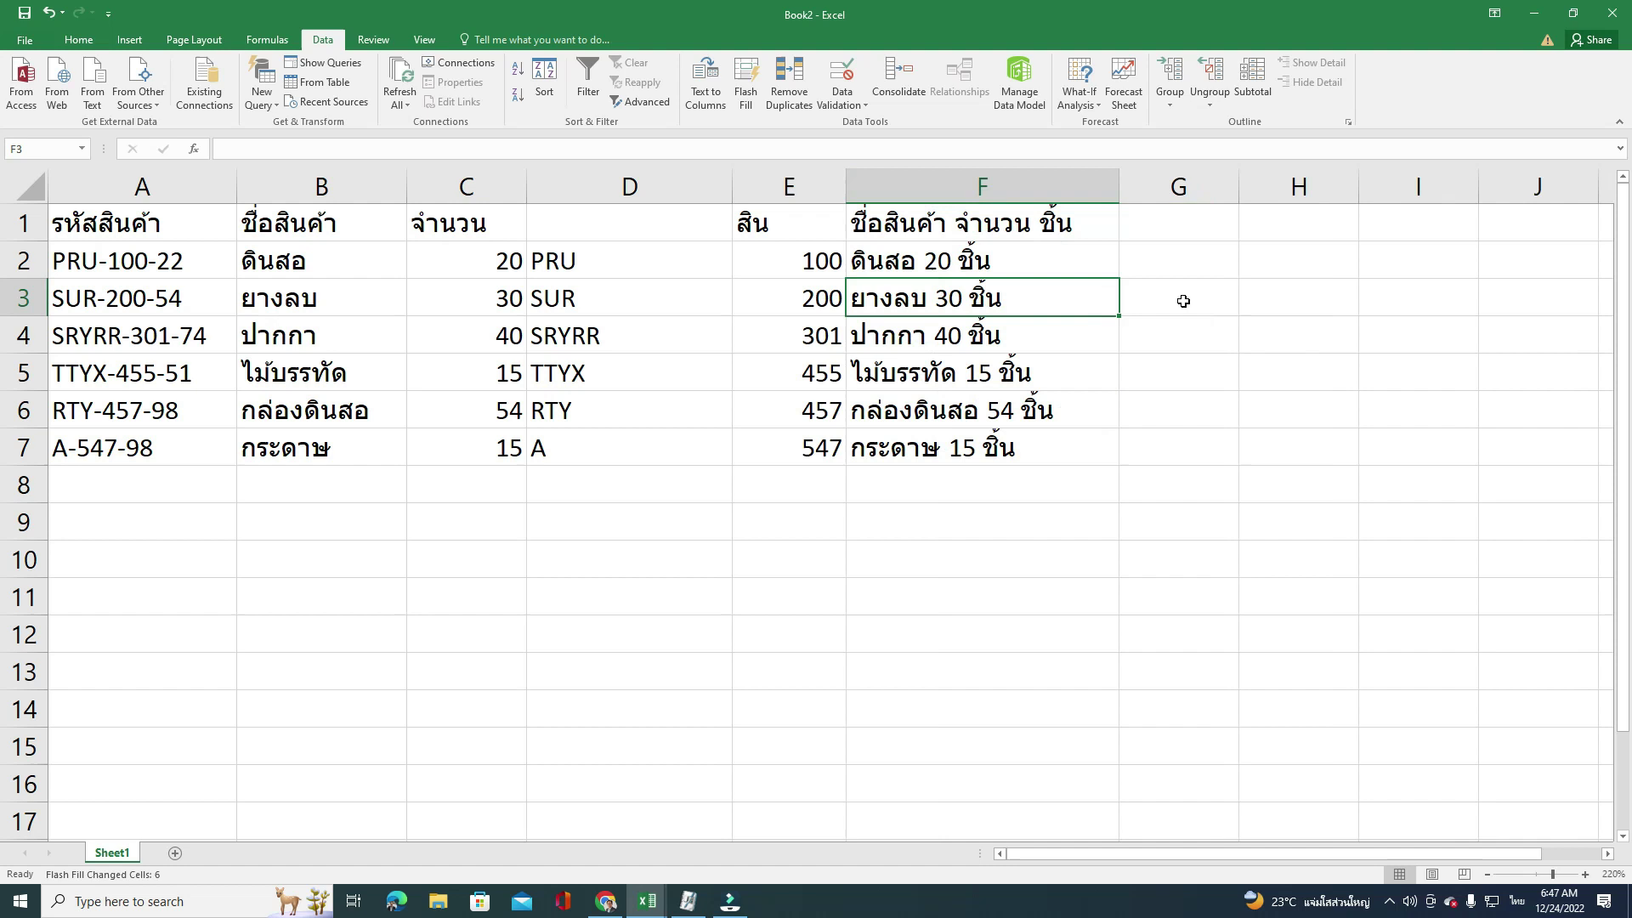